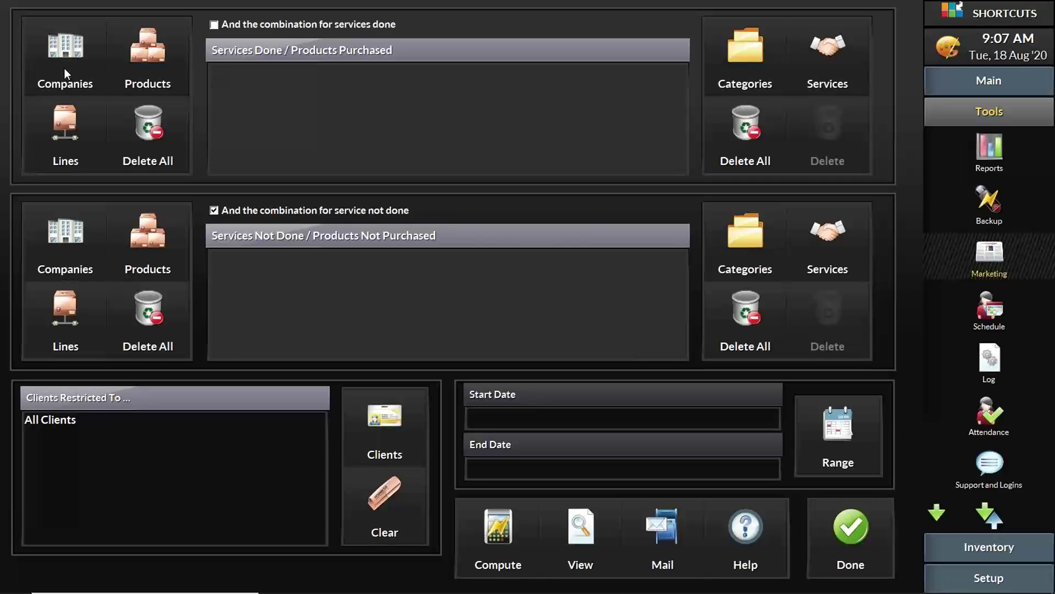
click(152, 54)
click(64, 121)
click(157, 57)
click(167, 224)
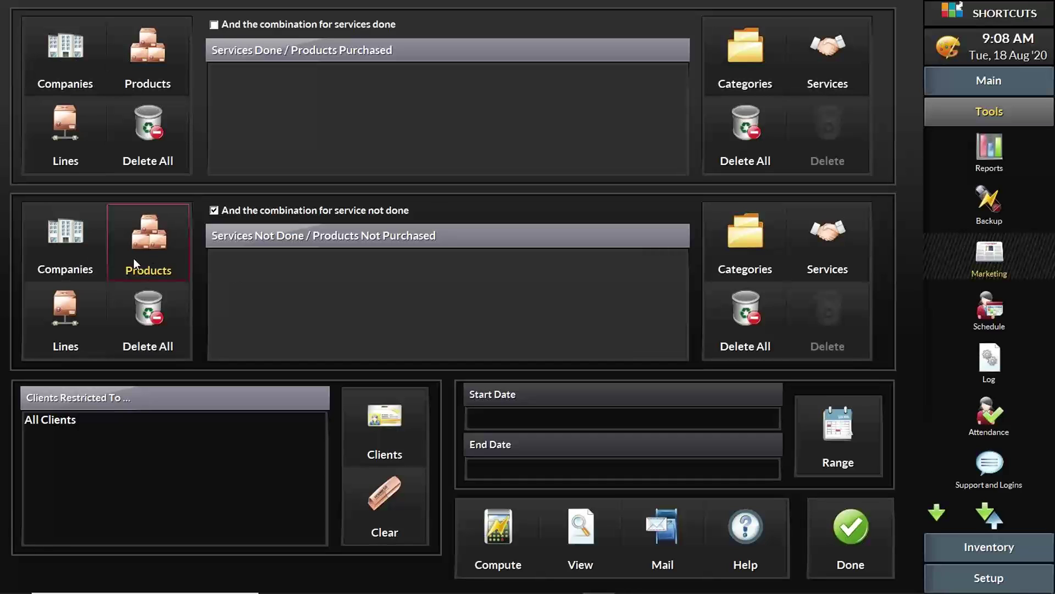
click(80, 241)
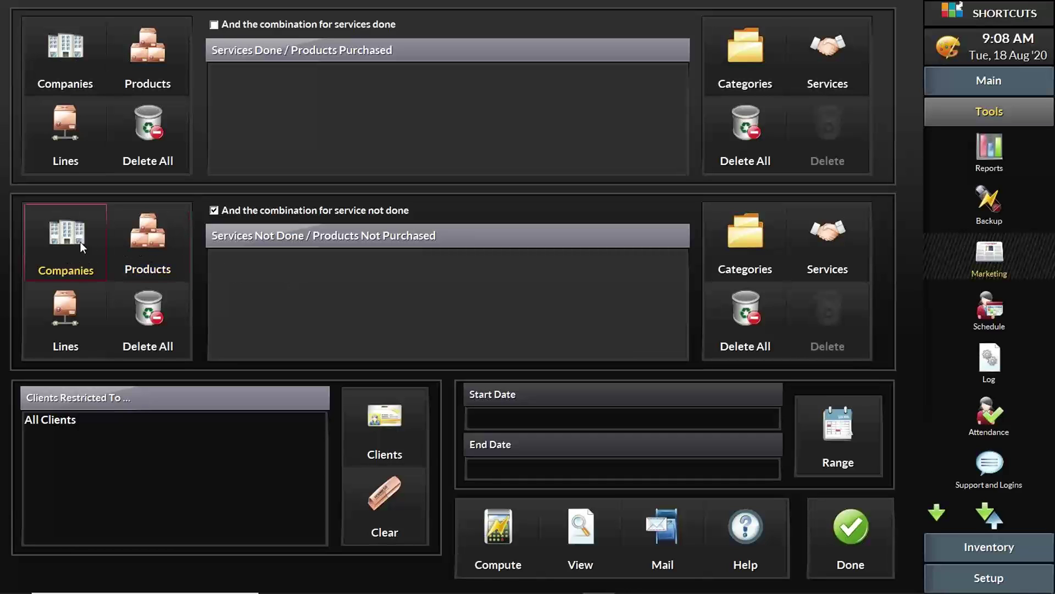
click(147, 257)
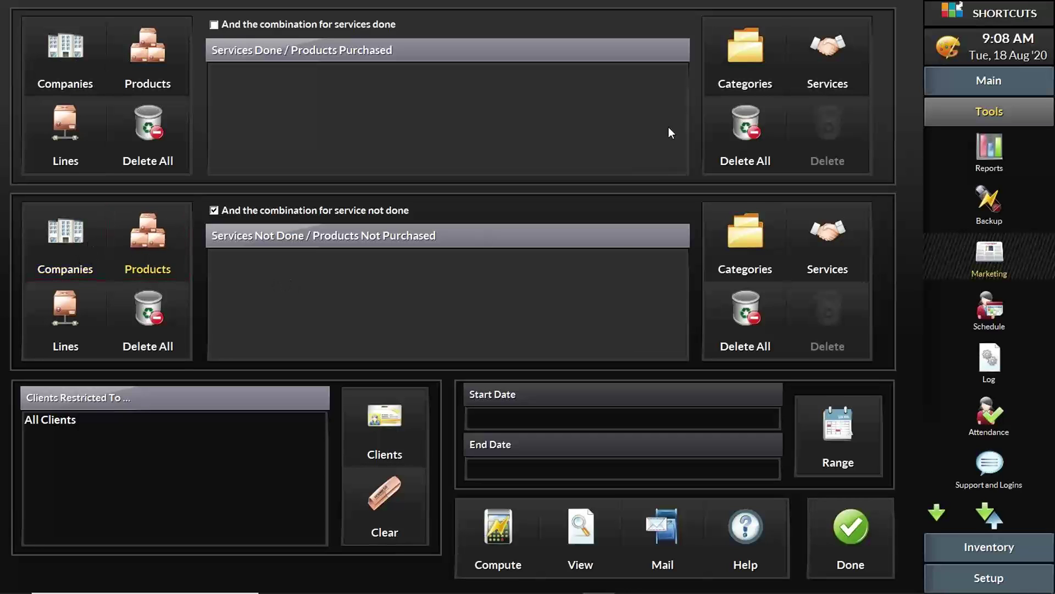
click(836, 61)
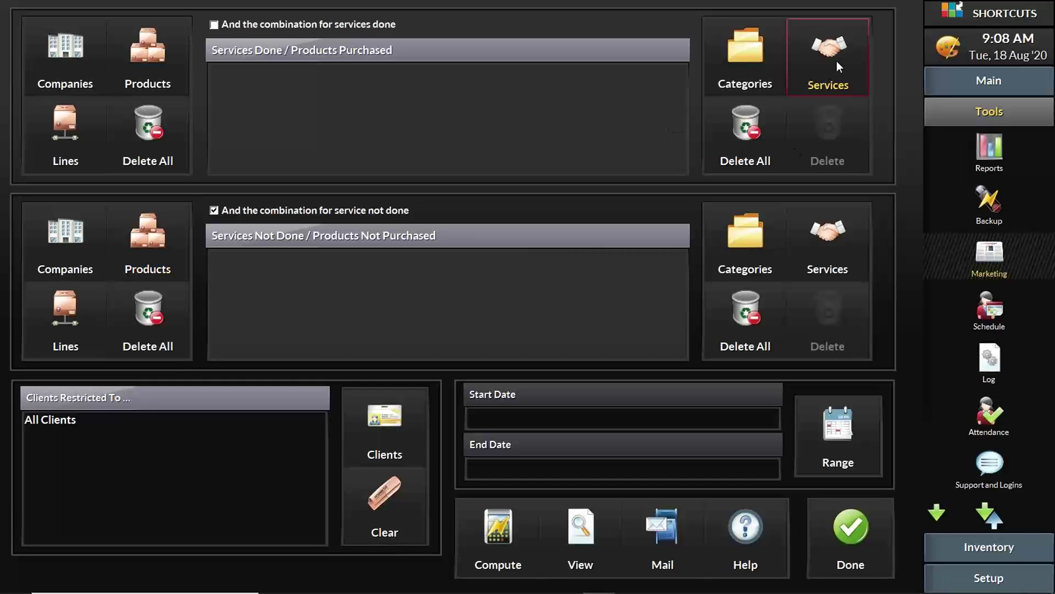
click(814, 237)
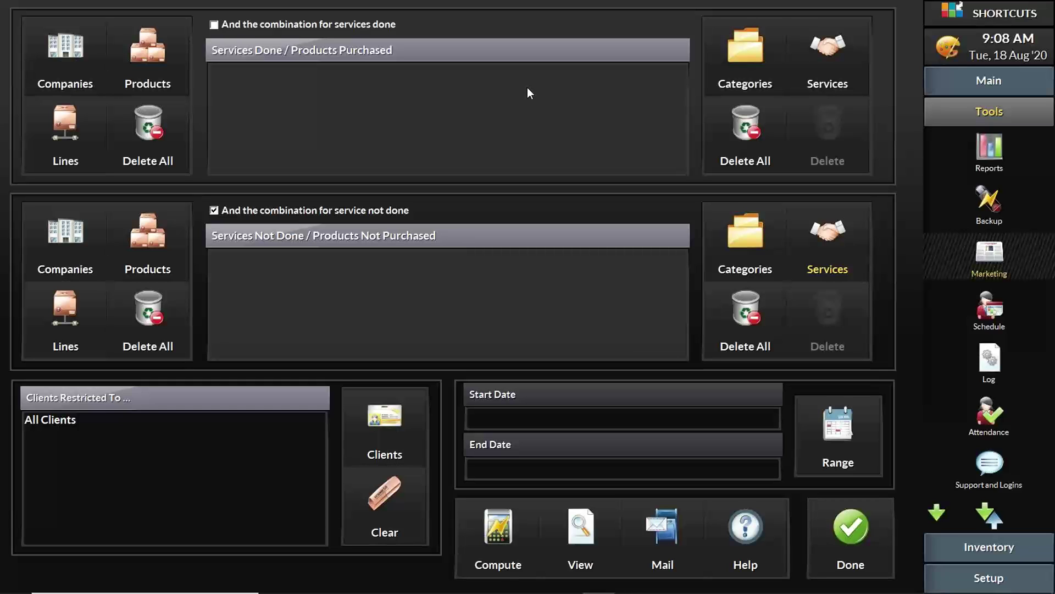
- Add the Haircut & Styling services Men's Haircut, Child's Haircut and Beard to the selection for services done
click(815, 57)
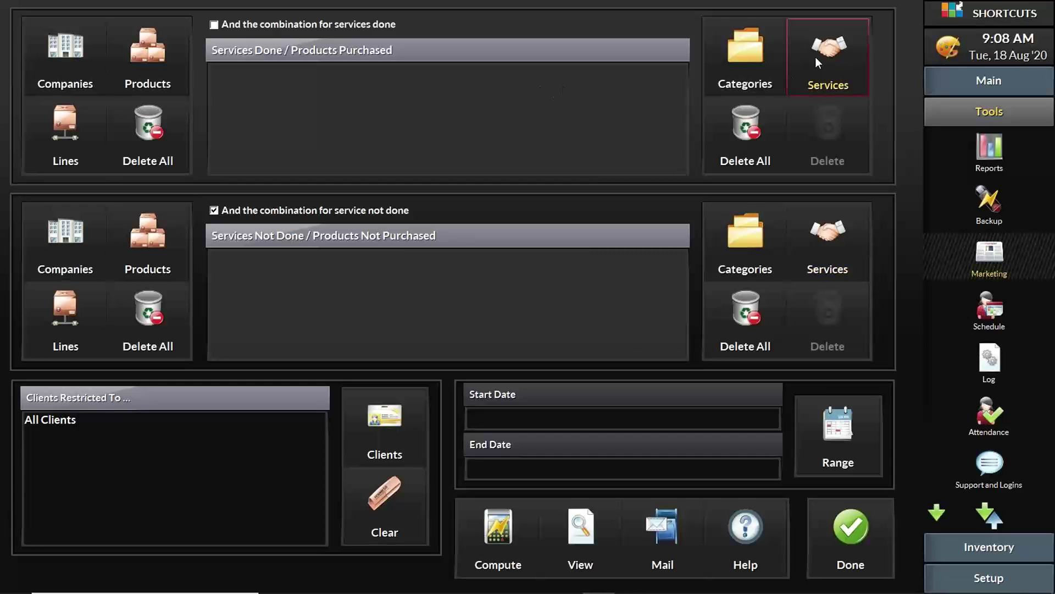
click(810, 88)
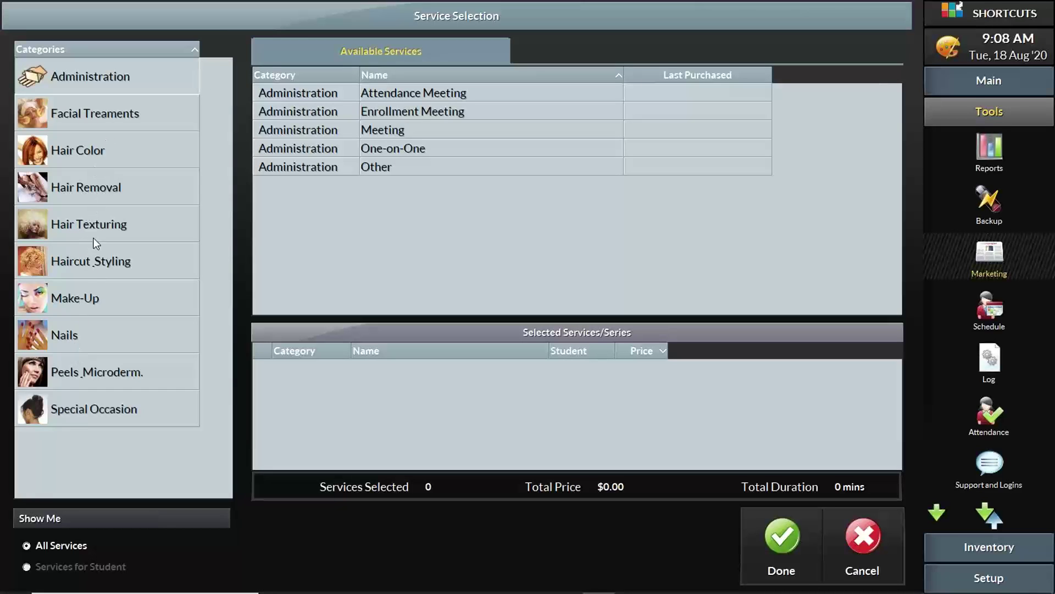
click(88, 257)
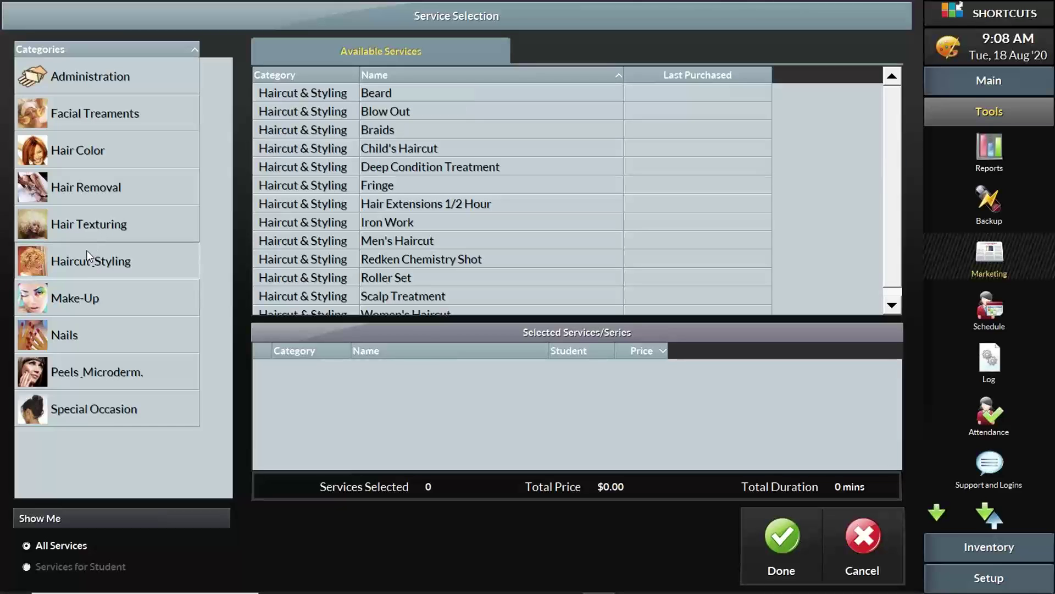
click(342, 244)
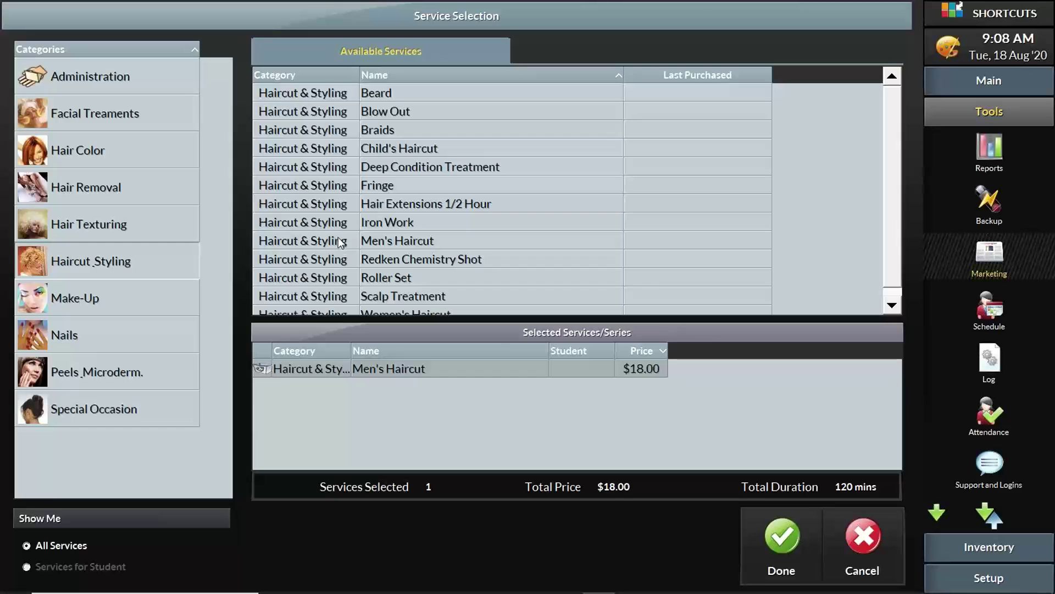
click(340, 152)
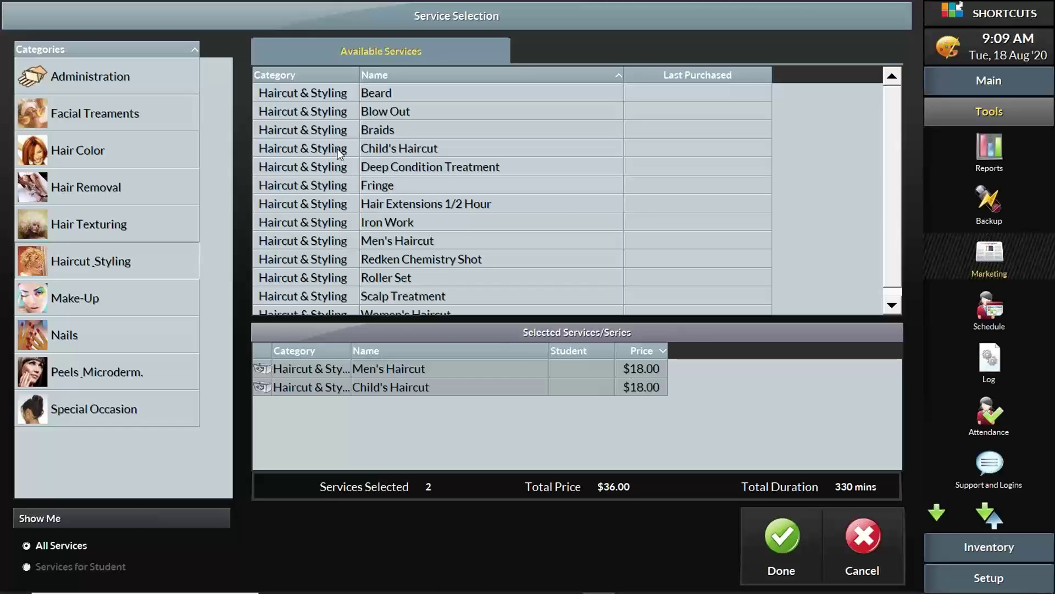
click(324, 95)
- Add Women's Haircut, Scalp Treatment, Roller Set, Fringe and Deep Condition Treatment, and accept the selection of services done
scroll(405, 236, down, 1)
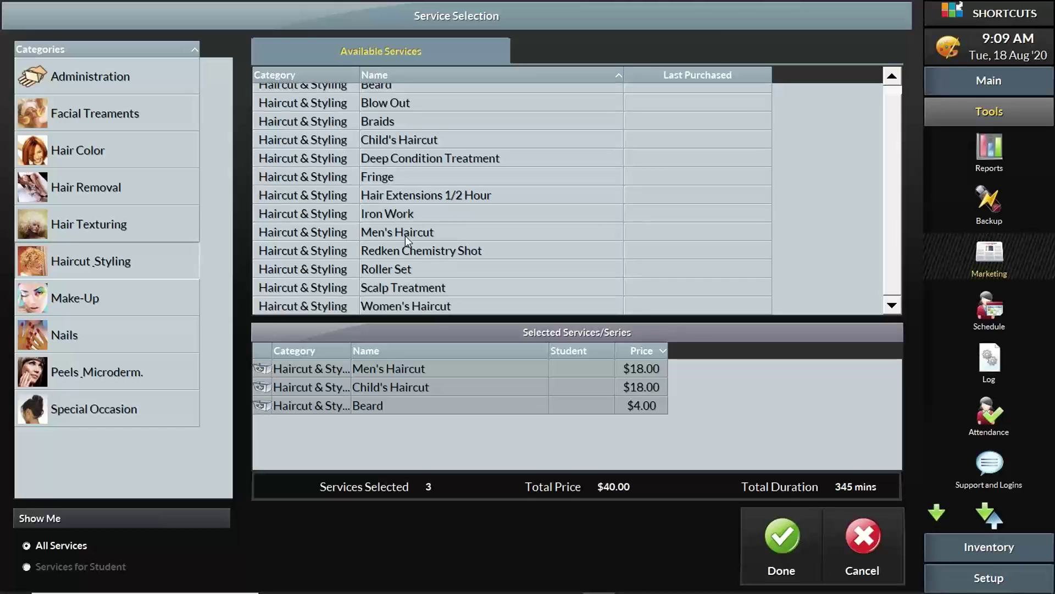
click(319, 305)
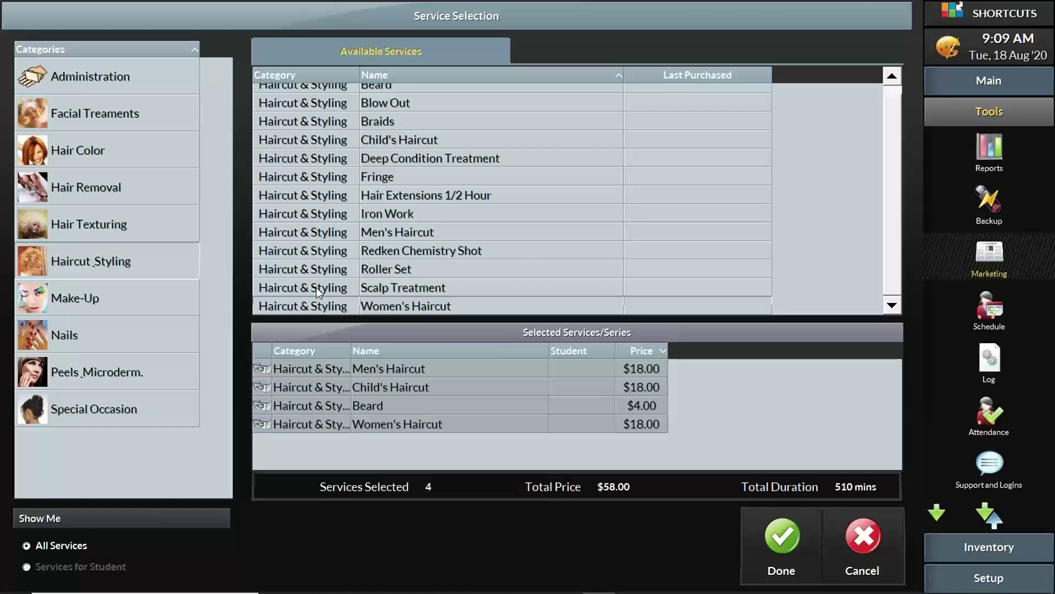
click(316, 286)
click(316, 263)
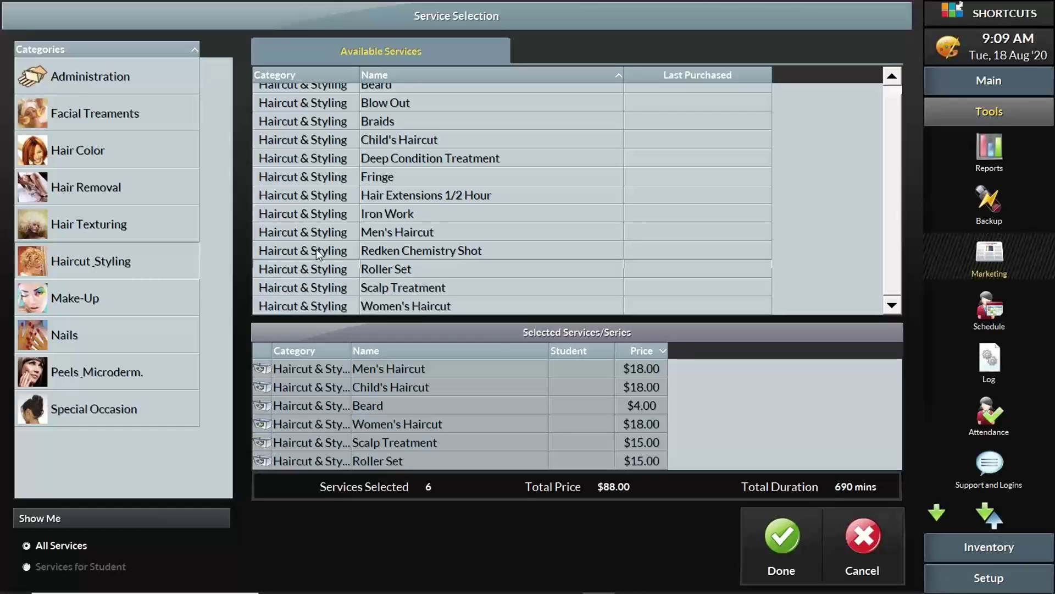
click(312, 180)
click(313, 158)
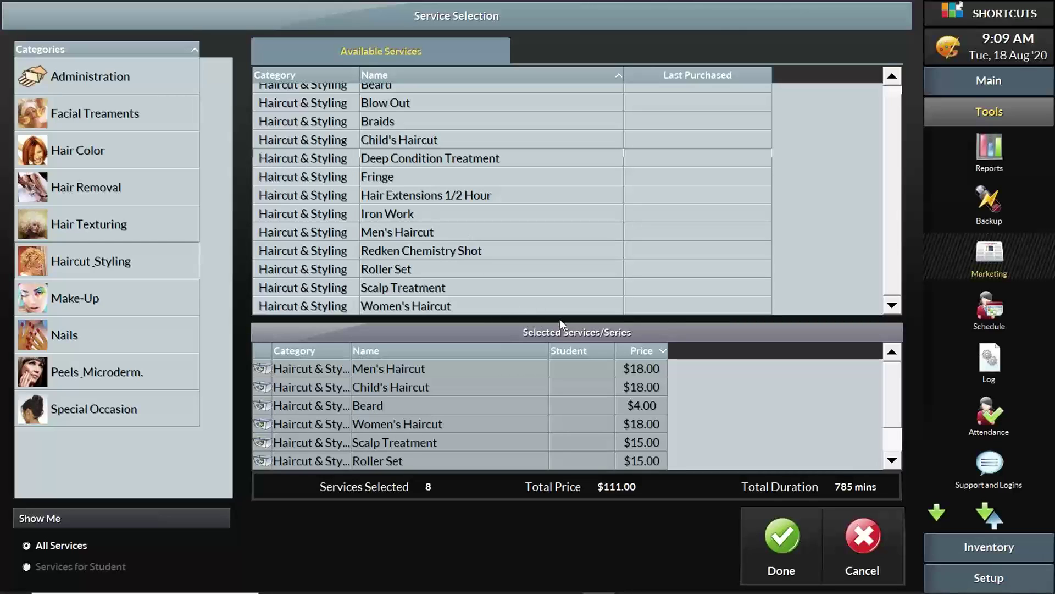
click(786, 530)
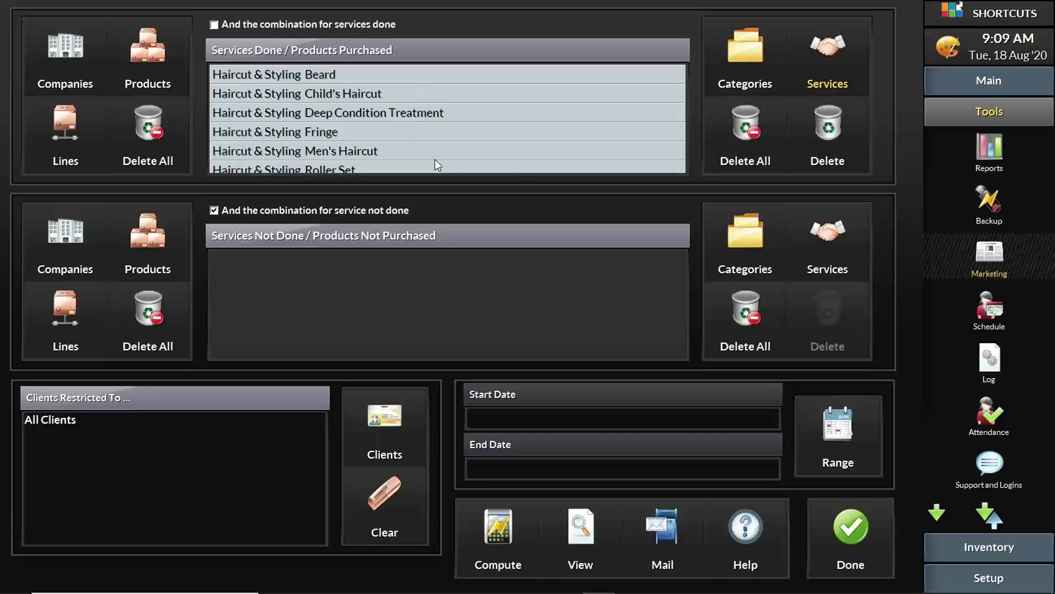
- Add the Hair Color services Balayage, Base Color, Color Balancing, Full Head Lightner and Full Hi-Light to the selection for services not done
click(824, 242)
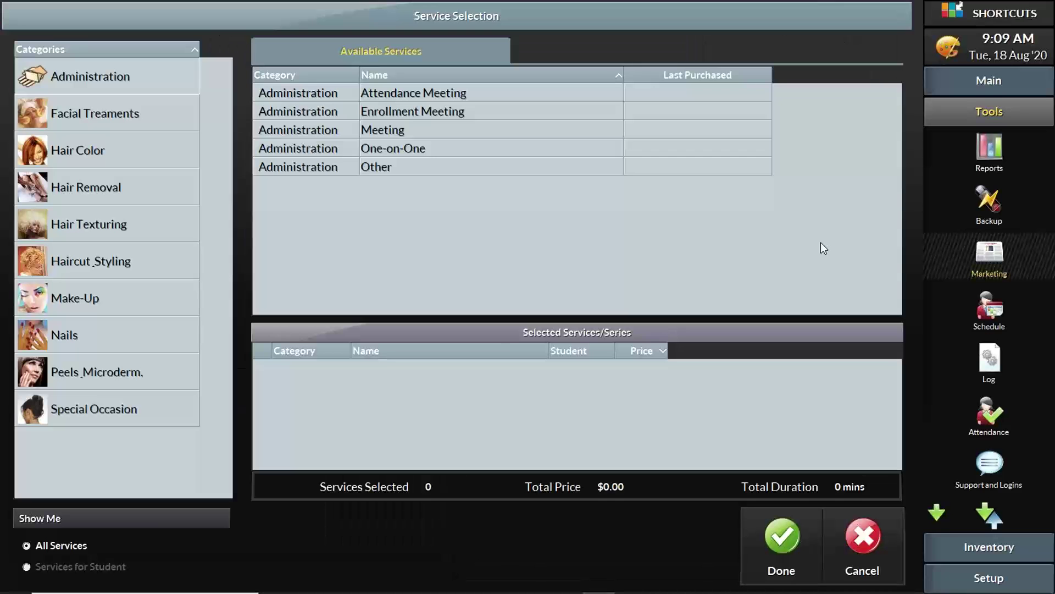
click(154, 149)
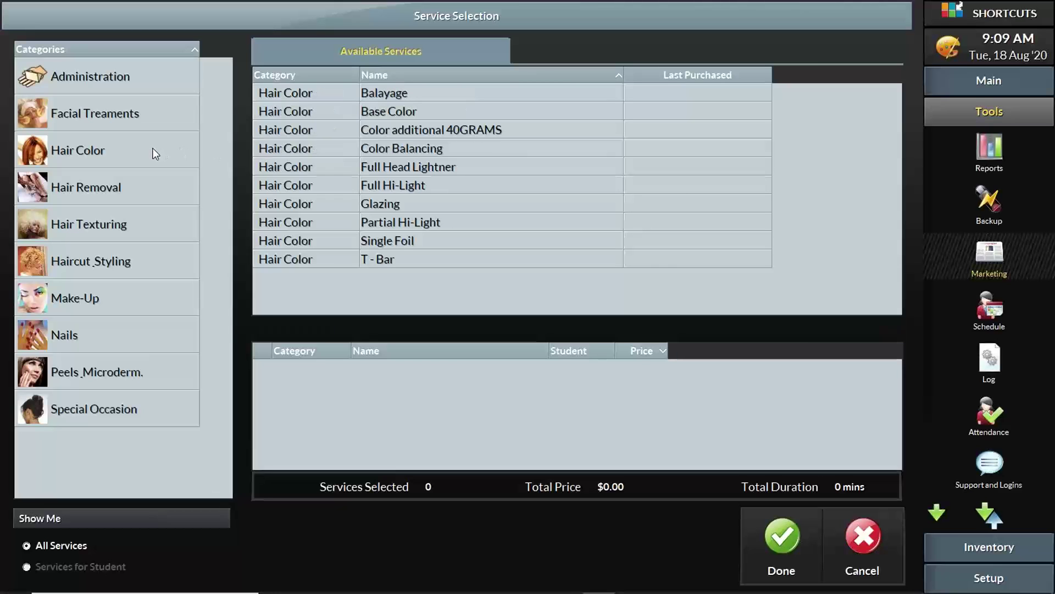
click(493, 92)
click(497, 112)
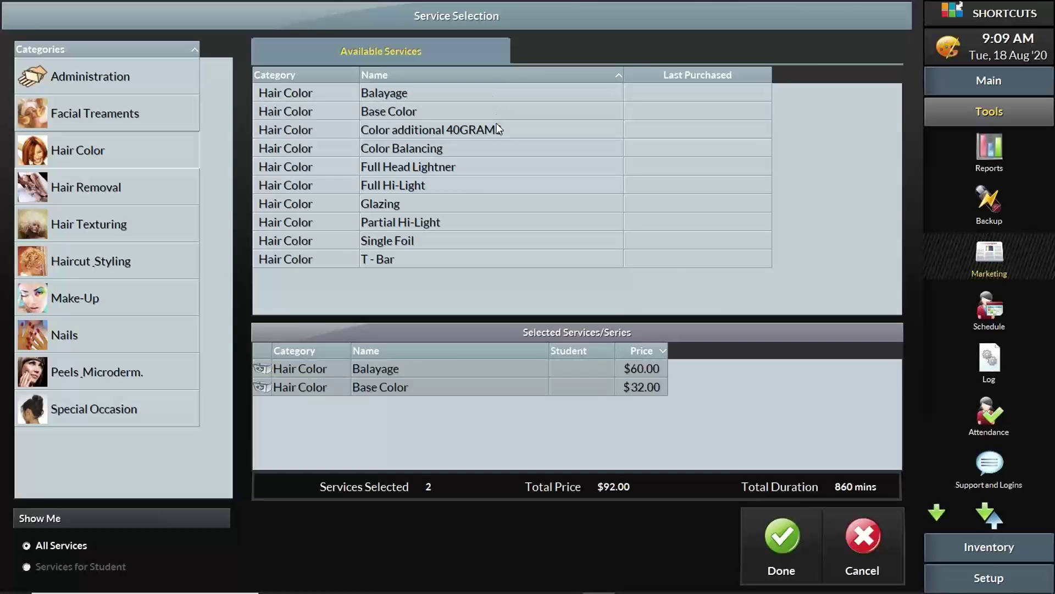
click(482, 149)
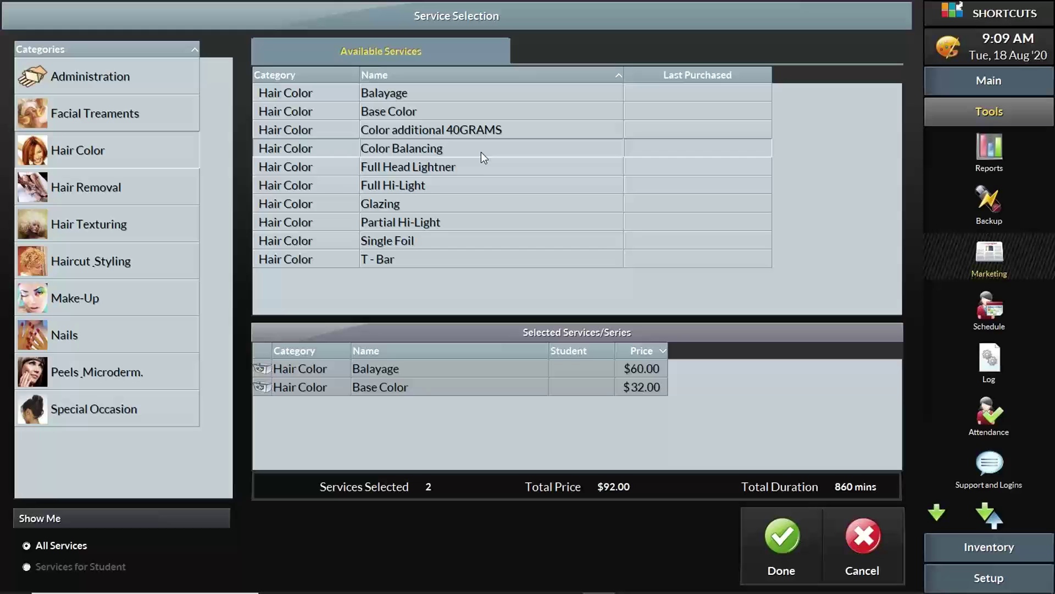
click(442, 171)
click(445, 190)
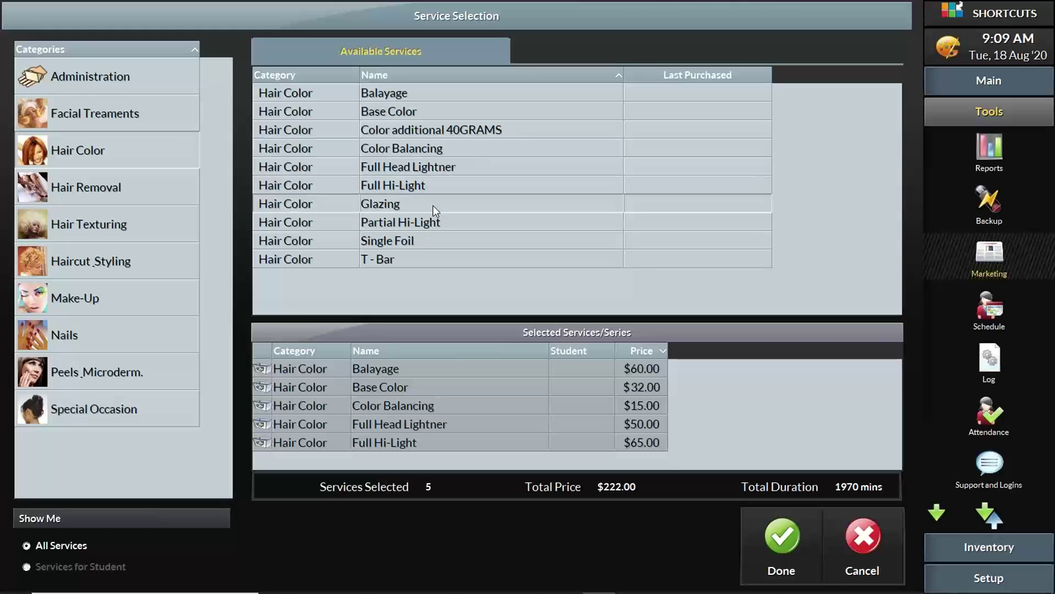
- Add Glazing, Partial Hi-Light, Single Foil and T - Bar, and accept the selection of services not done
click(434, 205)
click(438, 221)
click(429, 240)
click(412, 261)
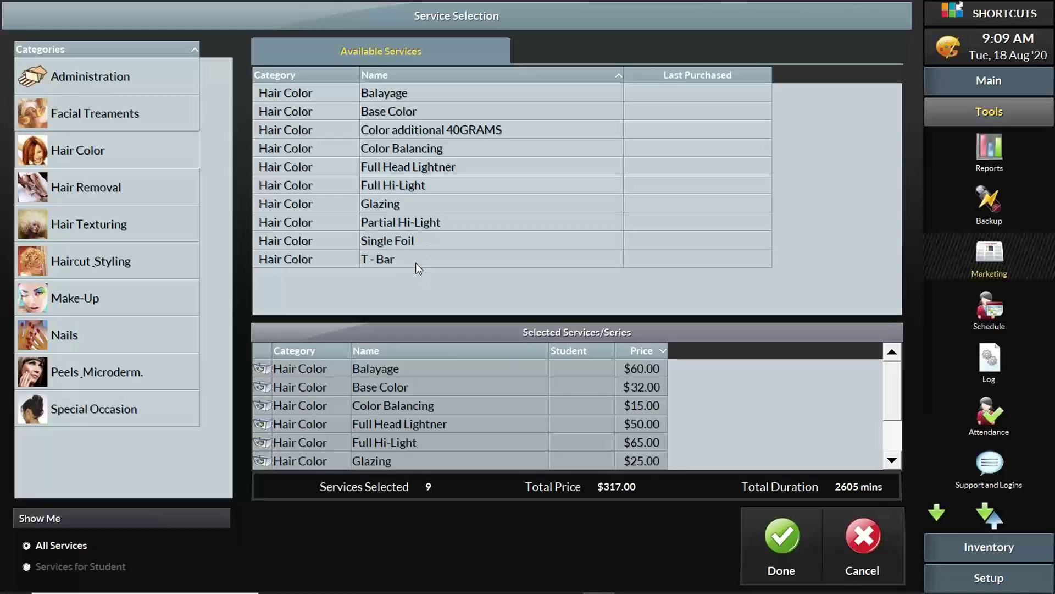
click(780, 547)
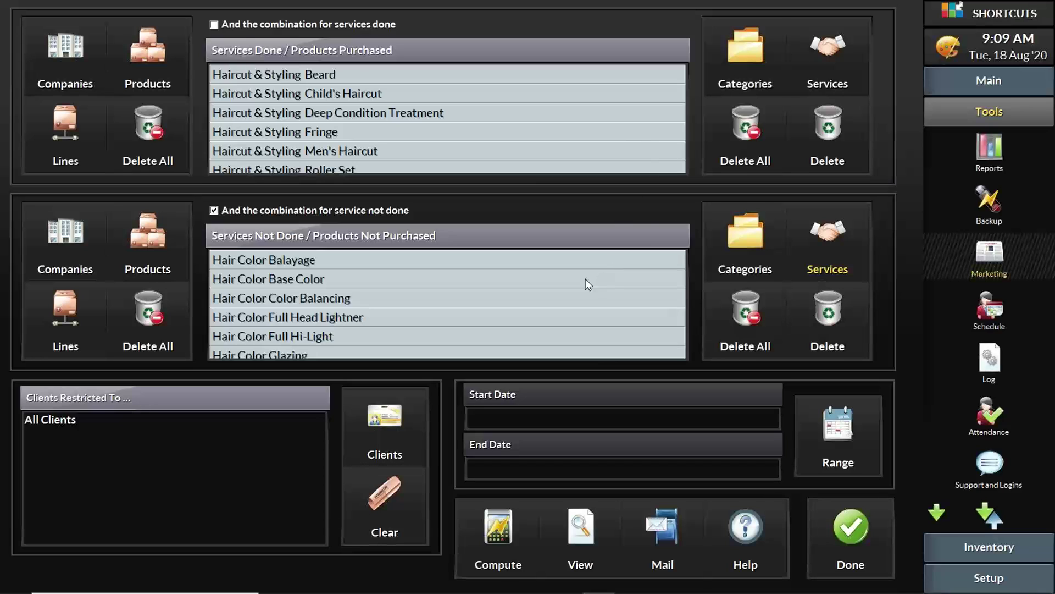
- Open the client restriction settings for the marketing search
click(391, 421)
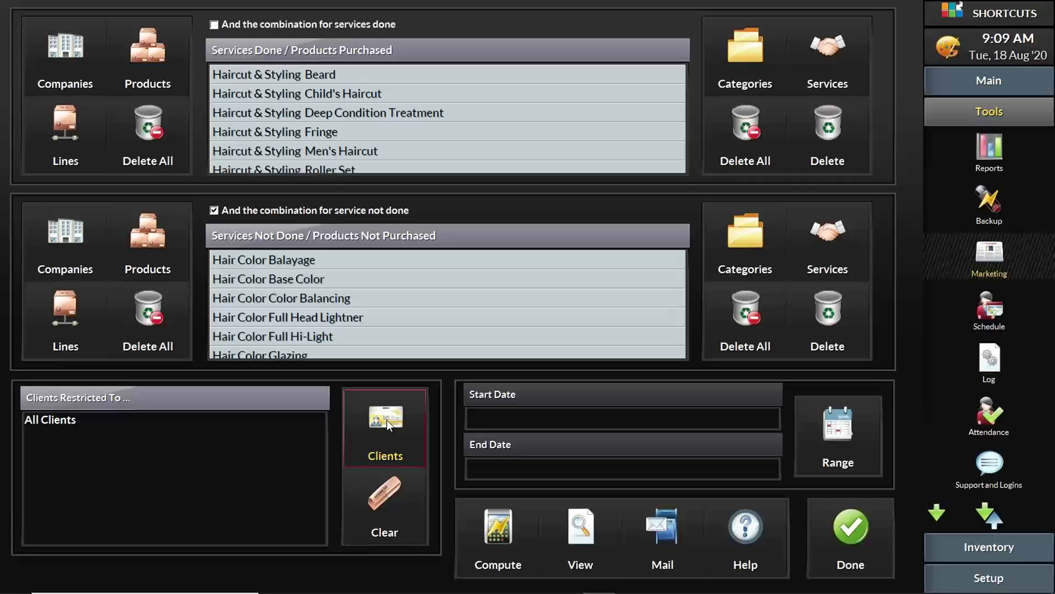
click(387, 420)
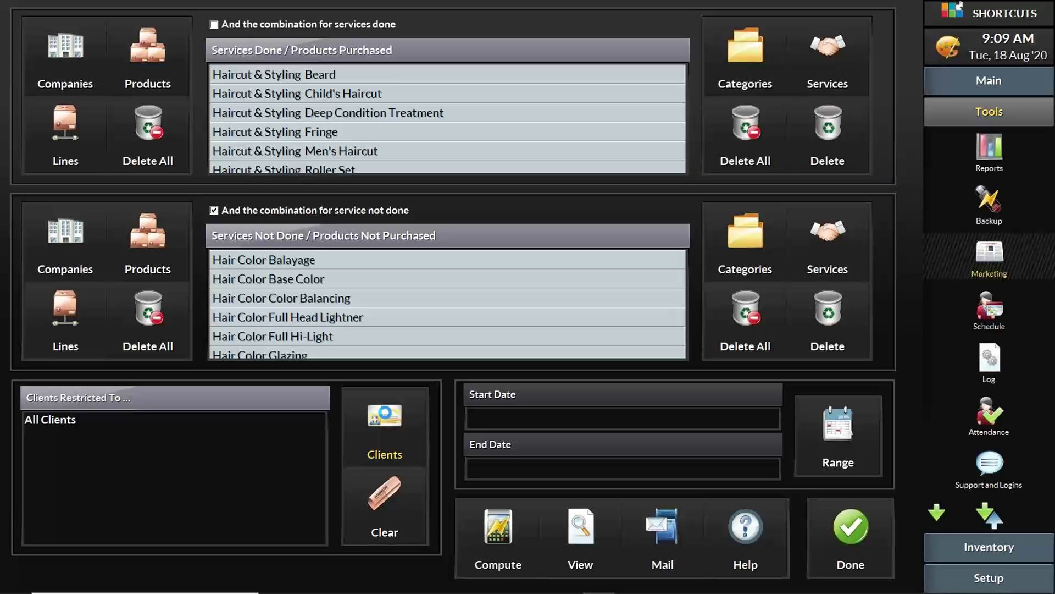
click(387, 419)
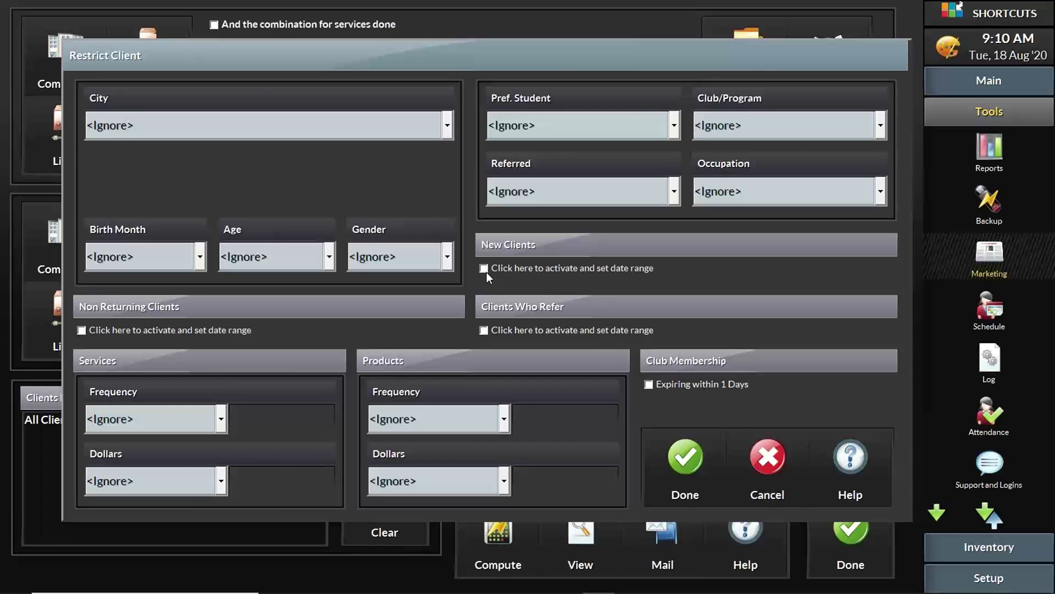
- Try restricting the search to new clients from 1/1/2020 to 18/8/2020, and clear that date restriction again
click(522, 270)
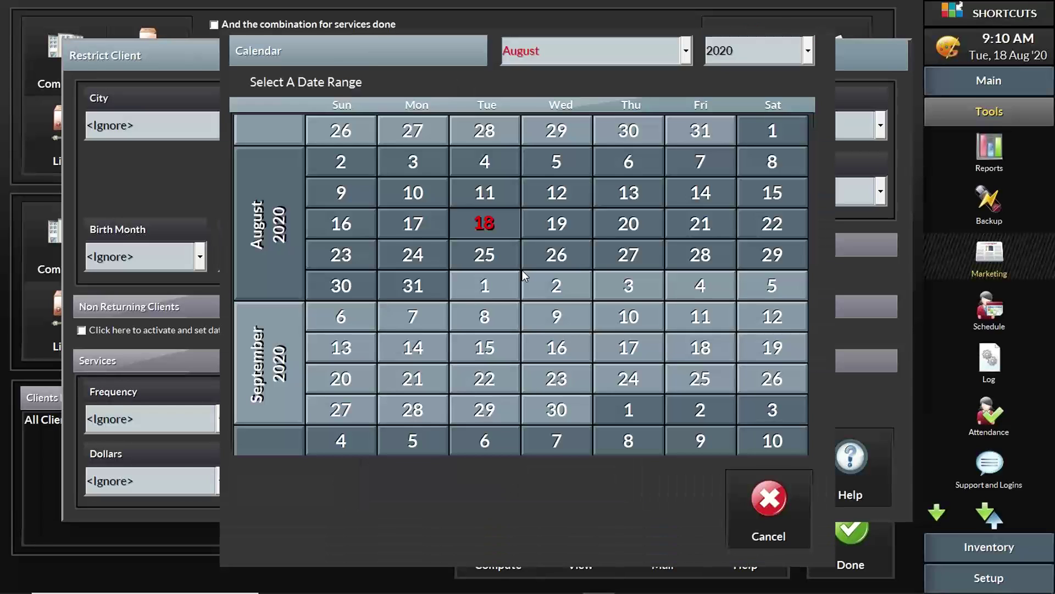
click(684, 51)
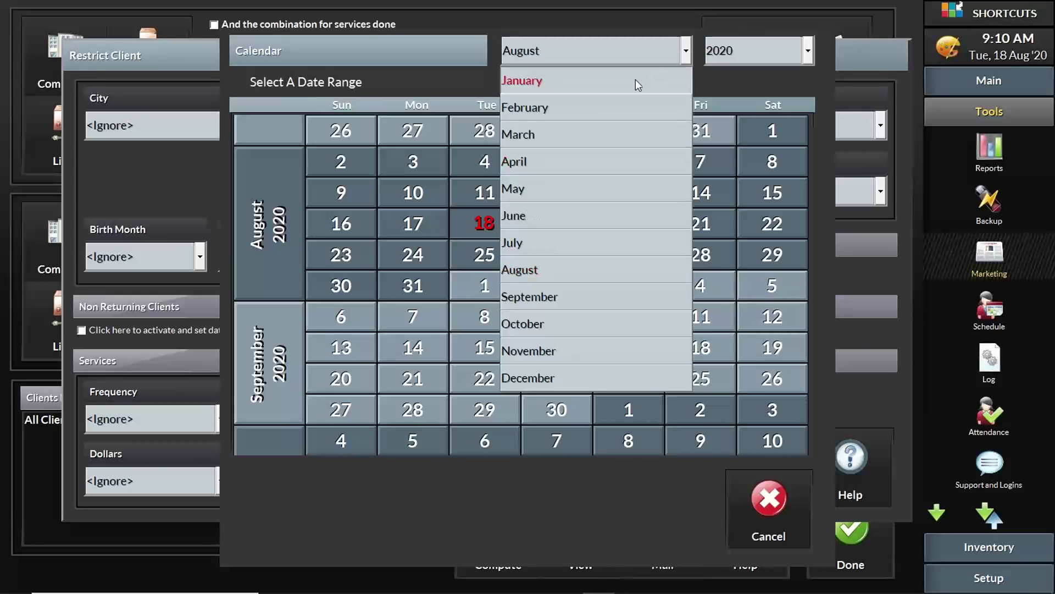
click(635, 81)
click(586, 58)
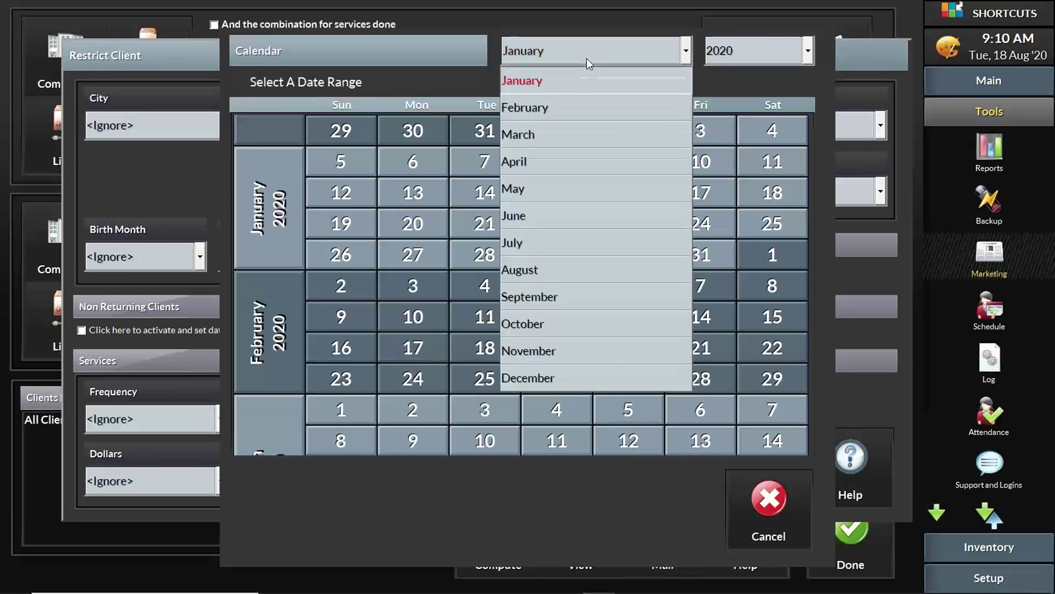
click(560, 271)
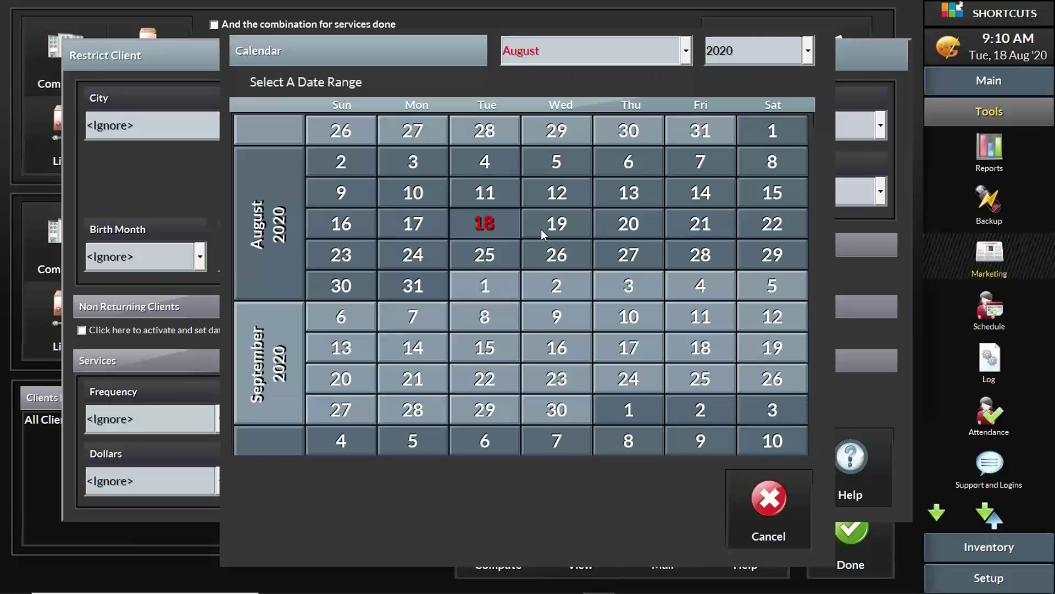
click(484, 223)
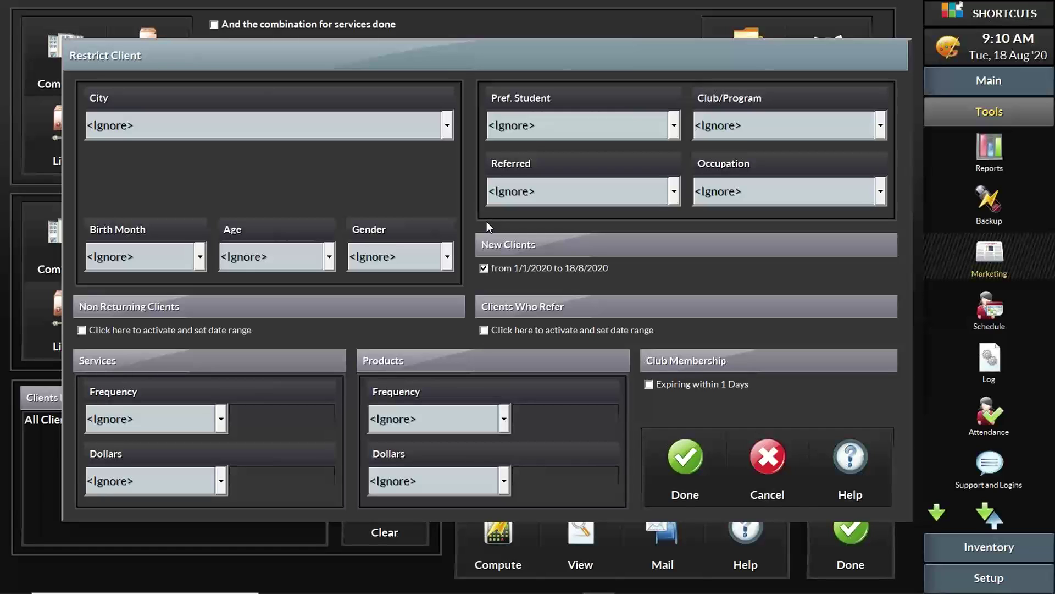
click(484, 268)
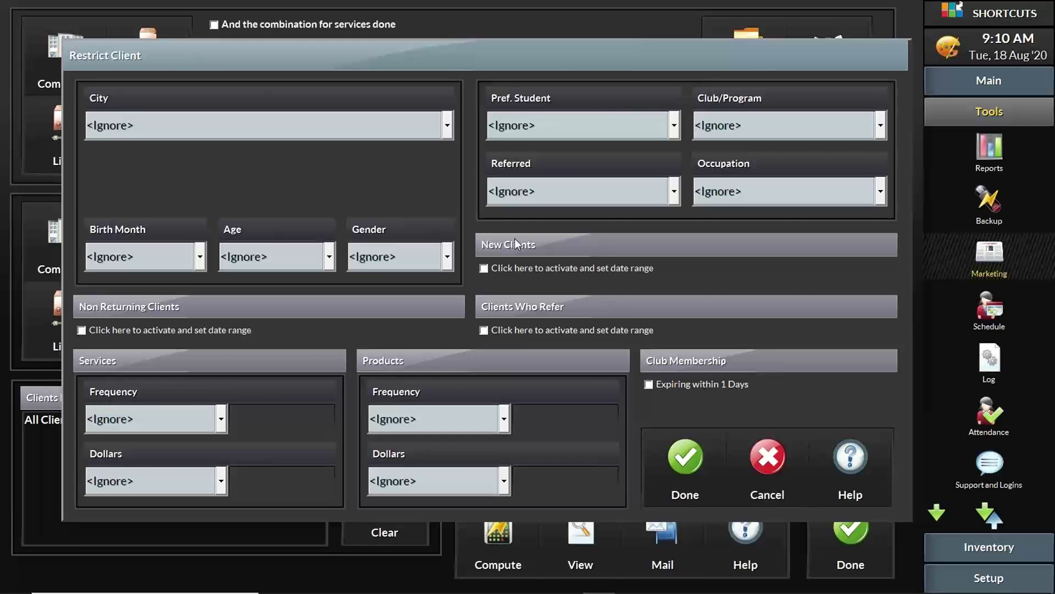
- Try restricting the search to one preferred student, reset that restriction to Ignore, and check the club/program choices without changing them
click(674, 127)
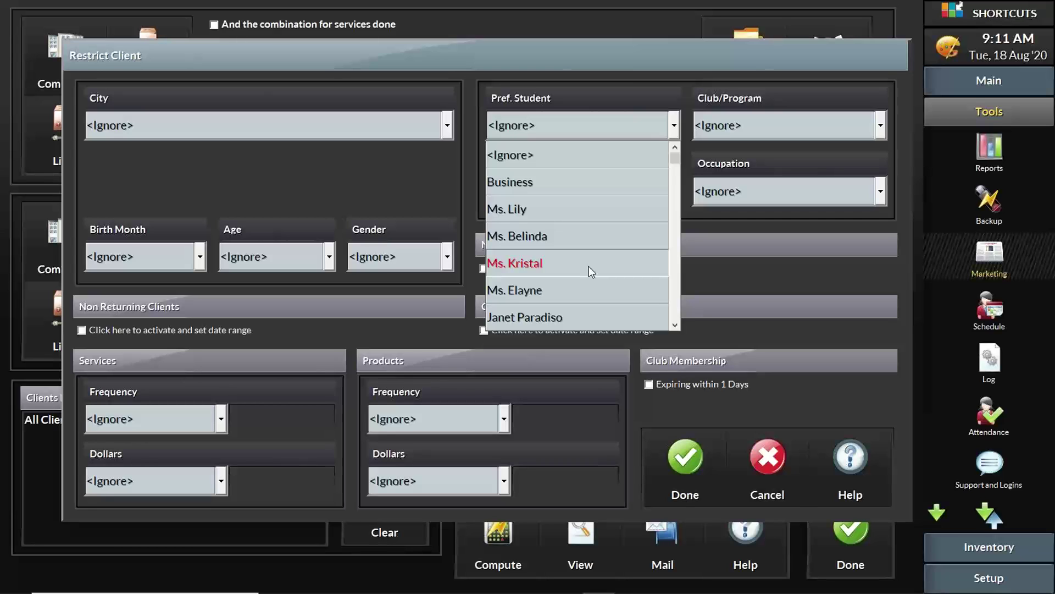
scroll(589, 266, down, 3)
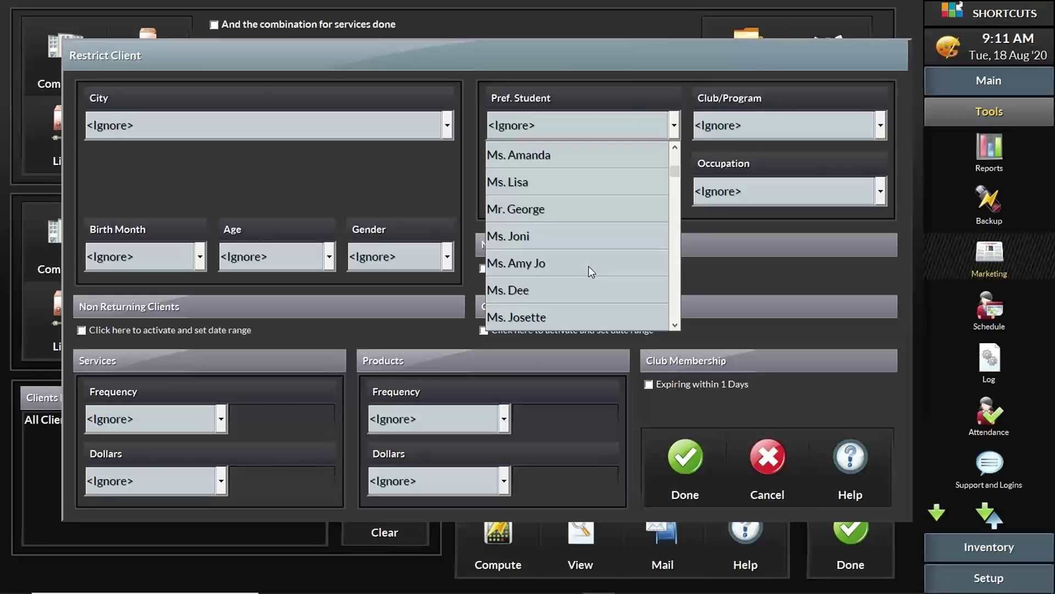
click(562, 237)
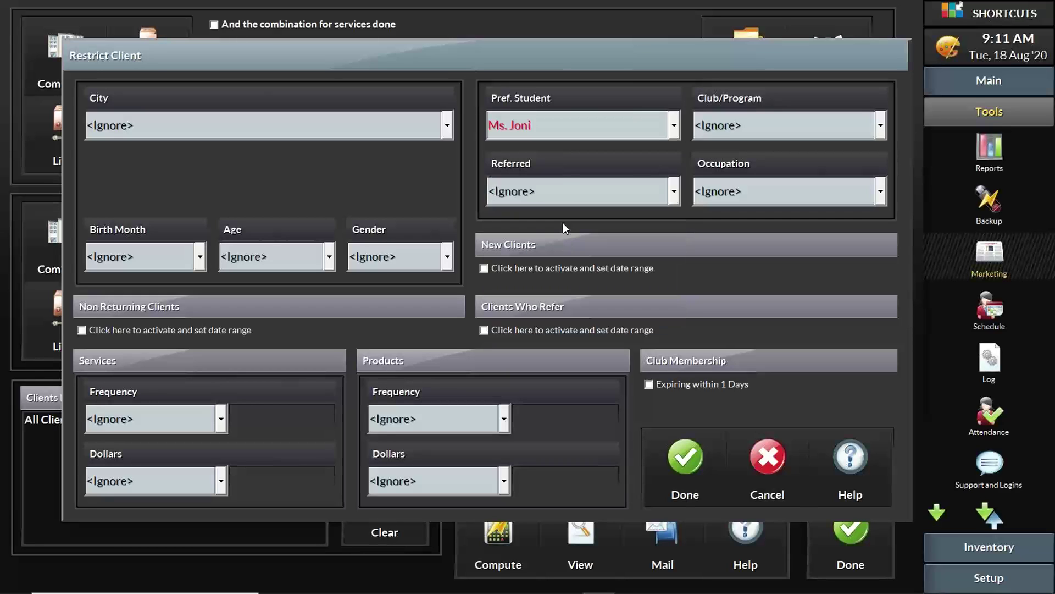
click(554, 126)
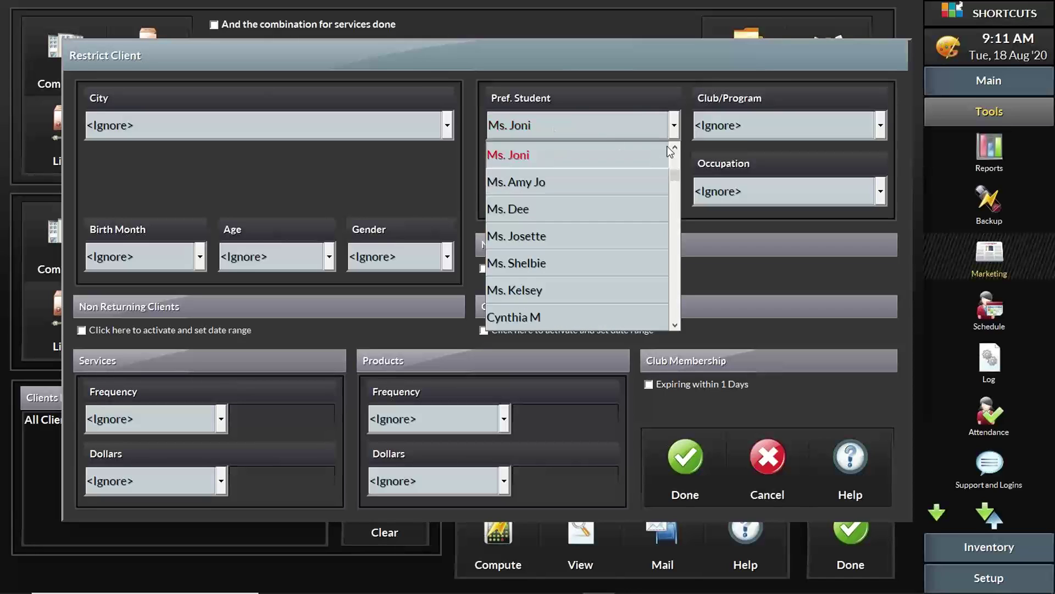
click(674, 148)
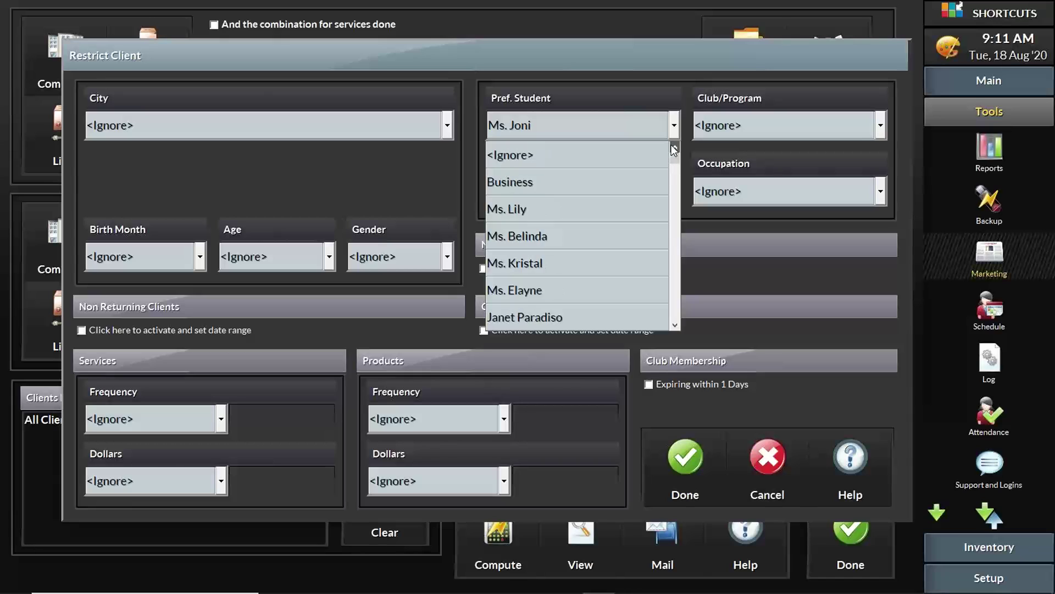
click(661, 153)
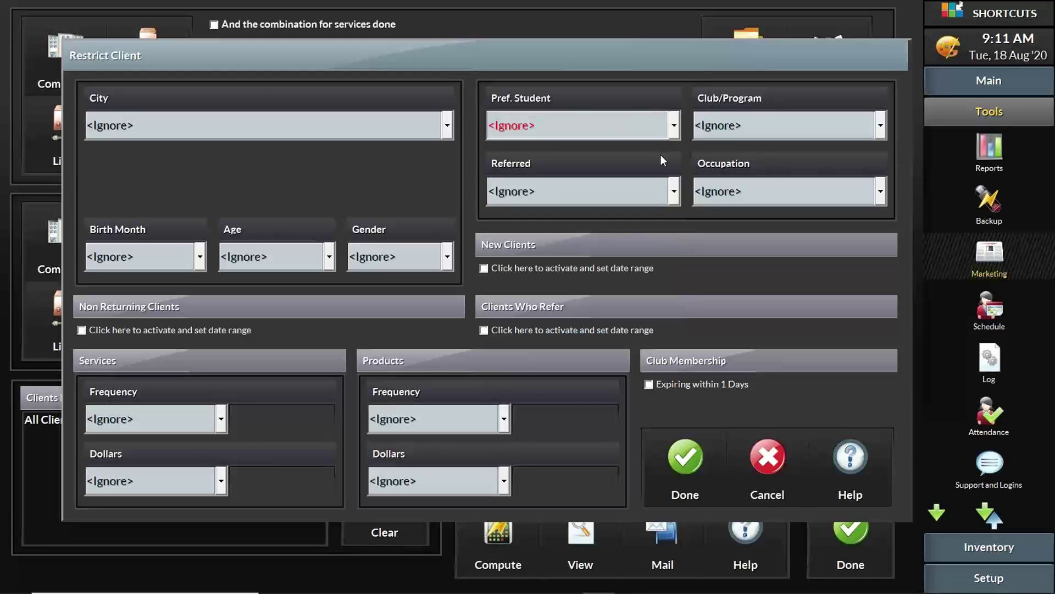
click(752, 131)
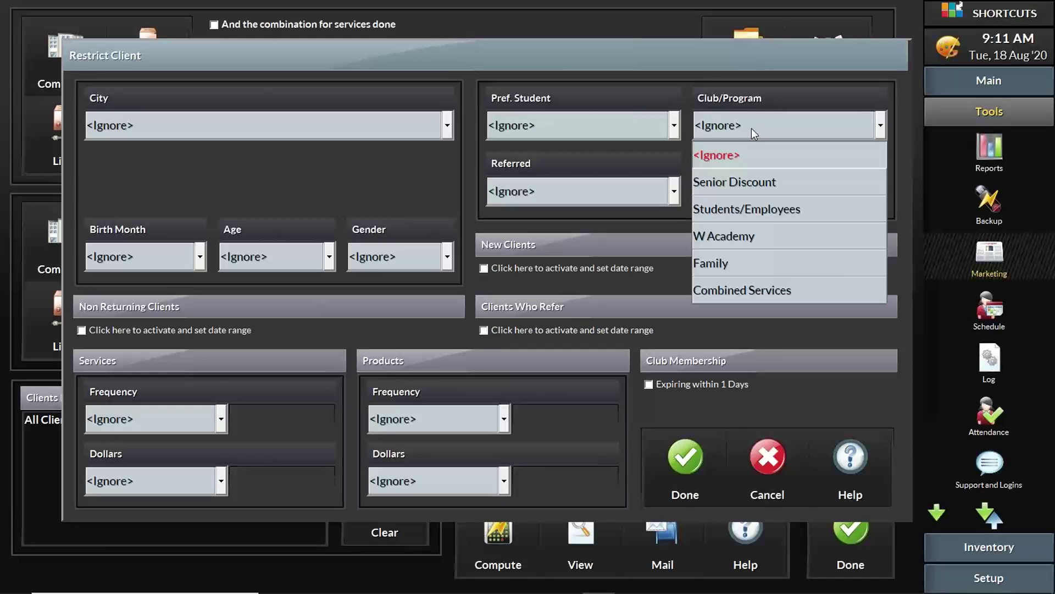
click(751, 128)
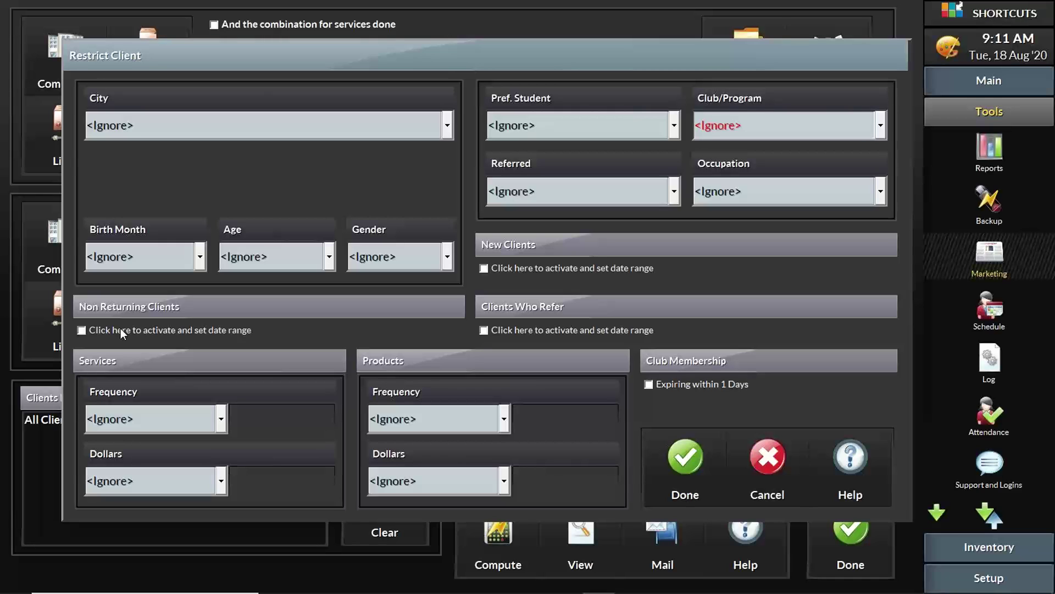
- Try restricting the search to non-returning clients from 1/1/2020 to 30/6/2020, and clear that date restriction again
click(82, 330)
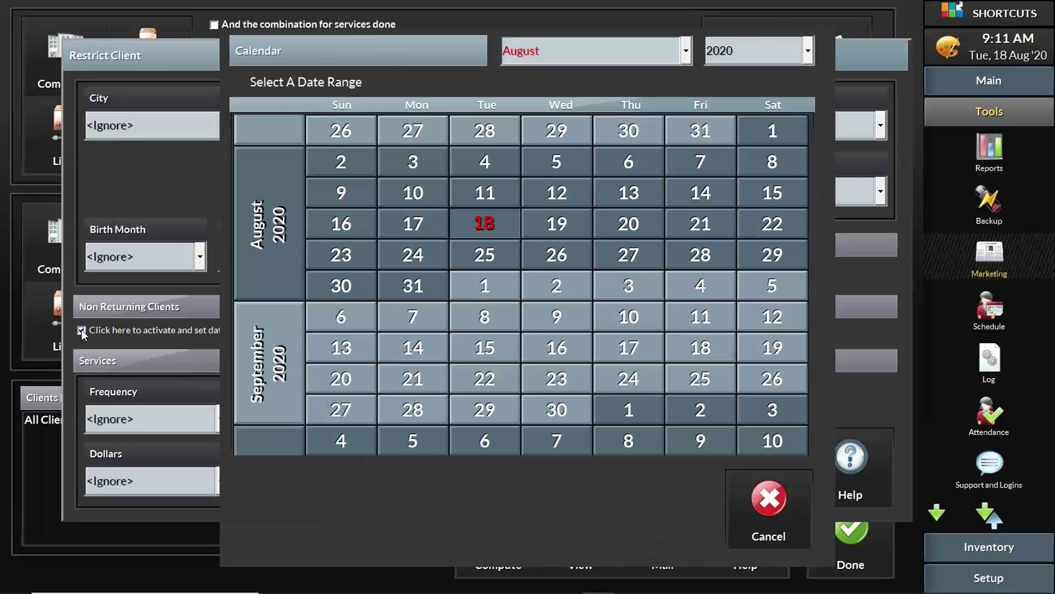
click(655, 52)
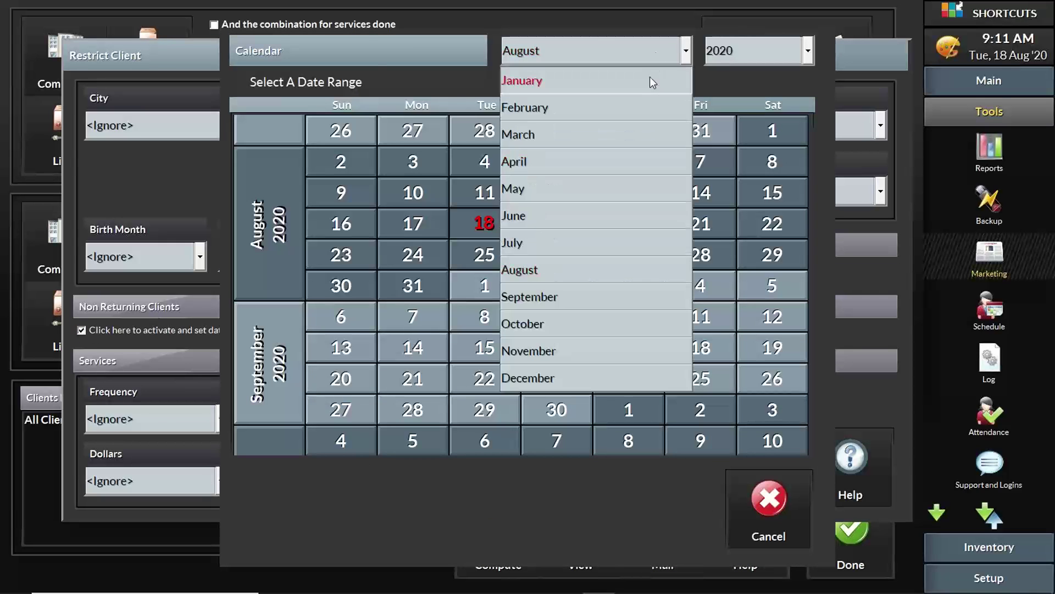
click(648, 81)
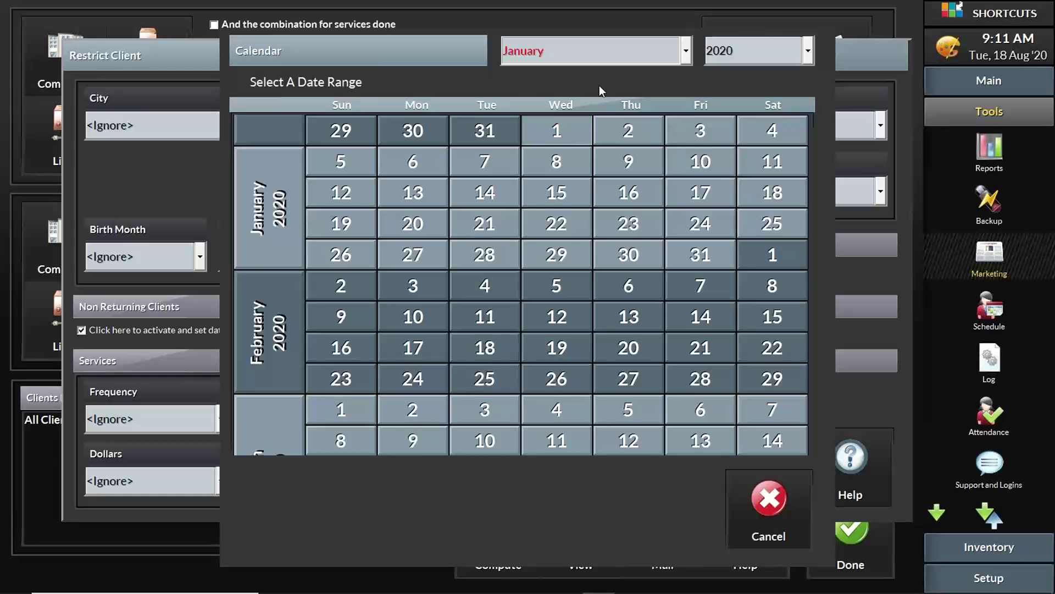
click(608, 50)
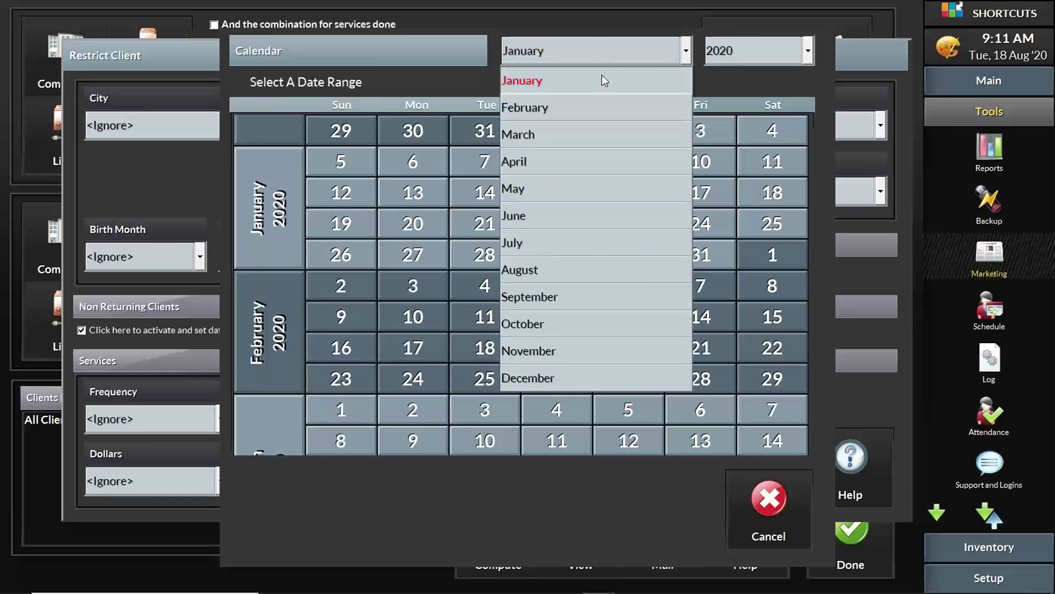
click(559, 214)
click(484, 255)
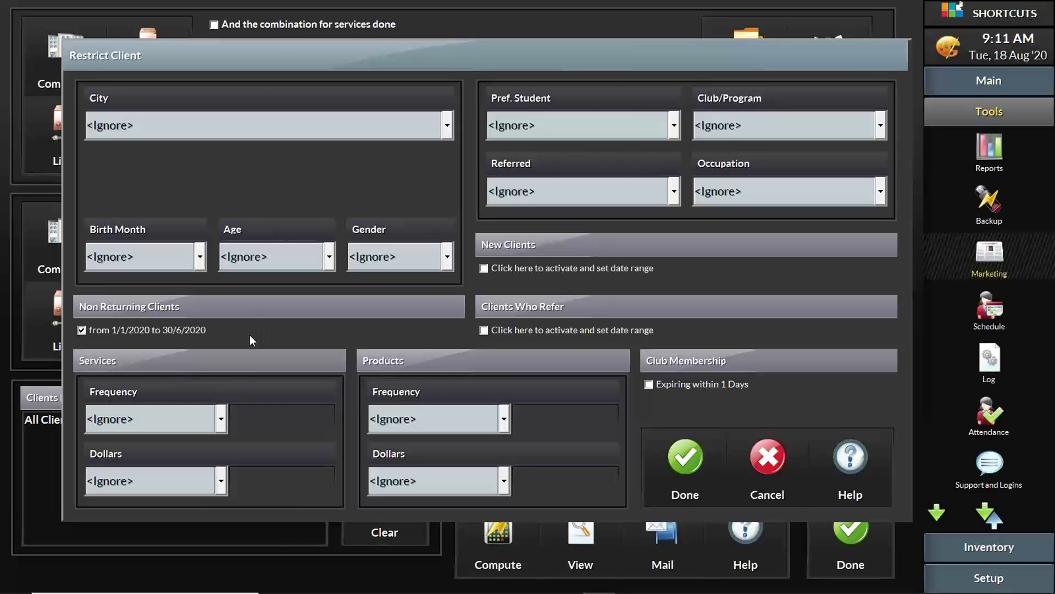
click(84, 332)
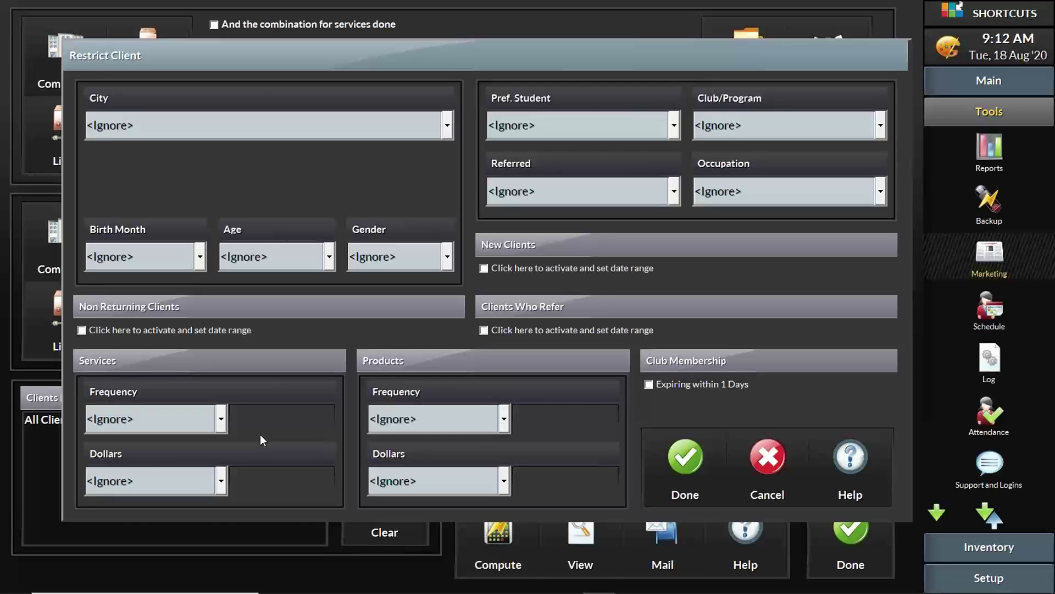
- Examine the comparison options for product frequency and product dollars, and leave the client restrictions without applying any
click(505, 419)
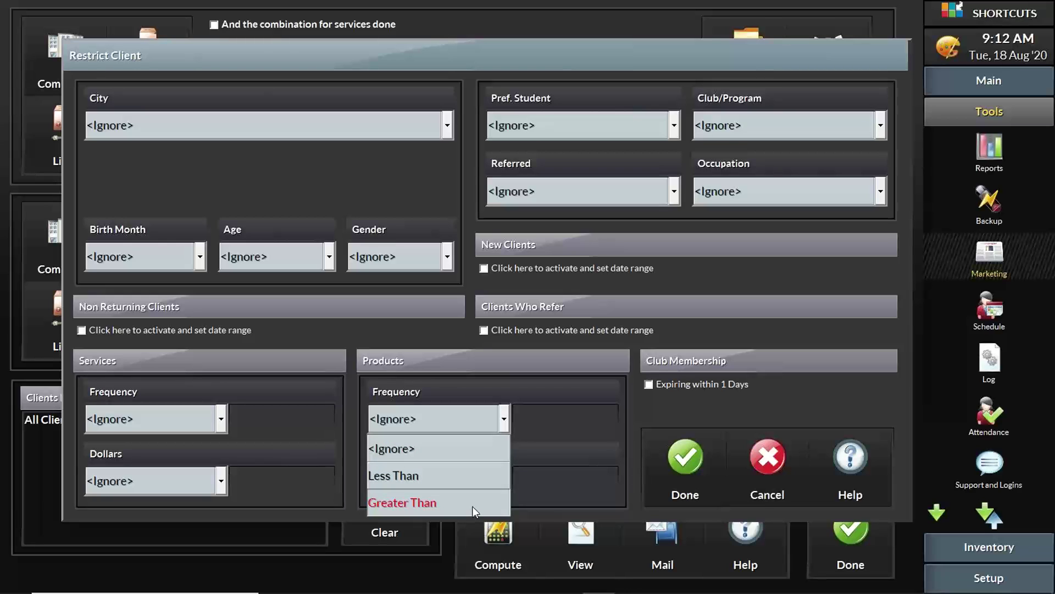
click(533, 384)
click(493, 480)
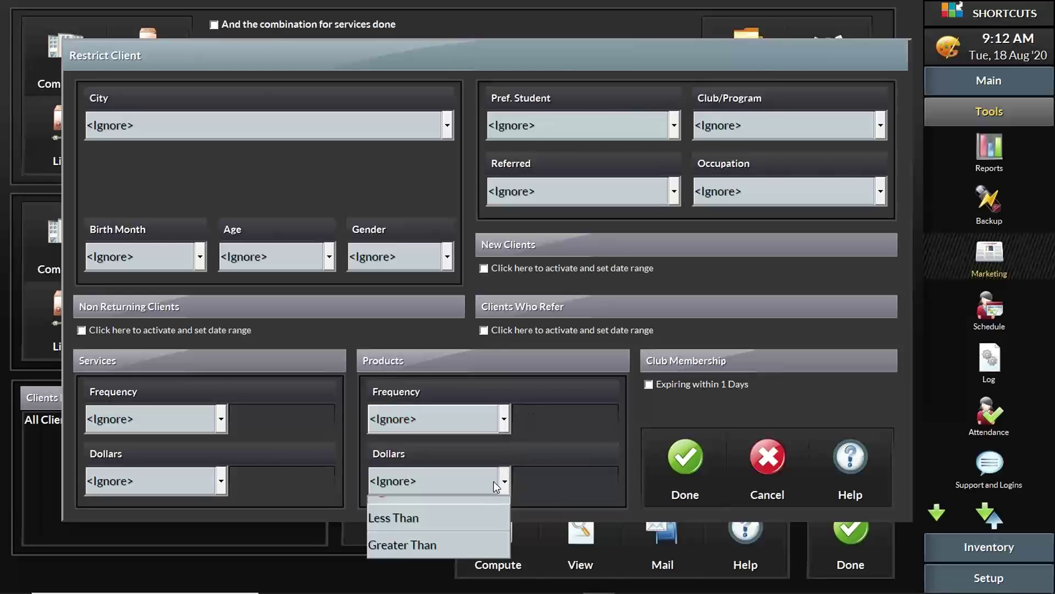
click(494, 481)
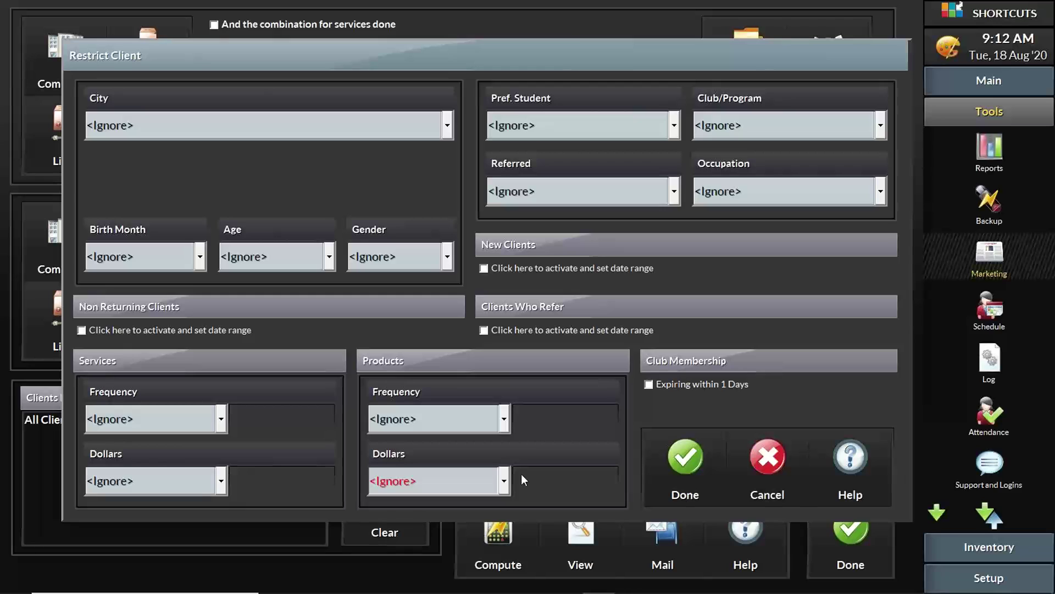
click(506, 407)
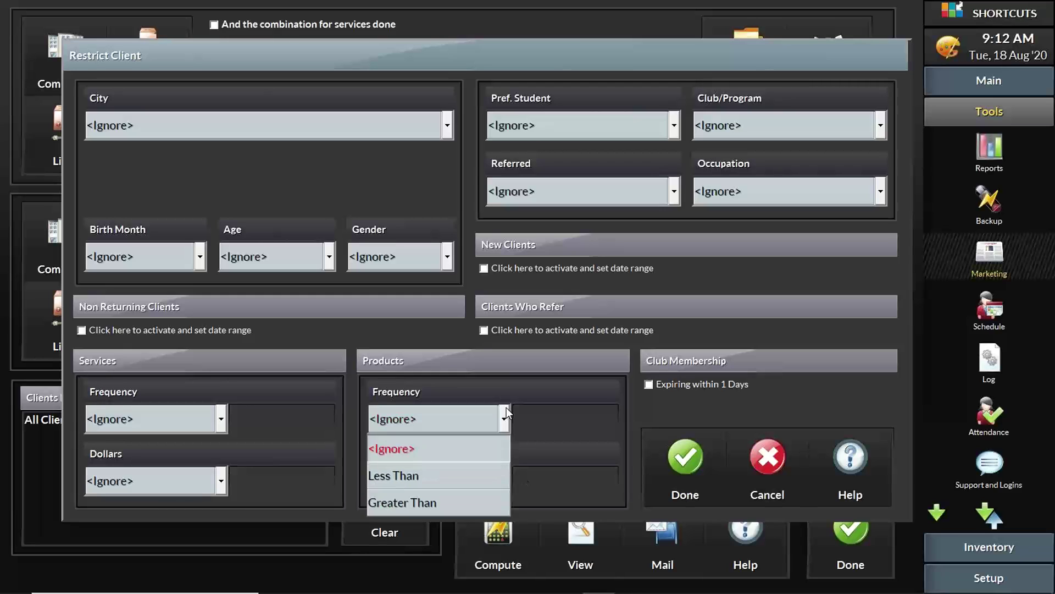
click(546, 391)
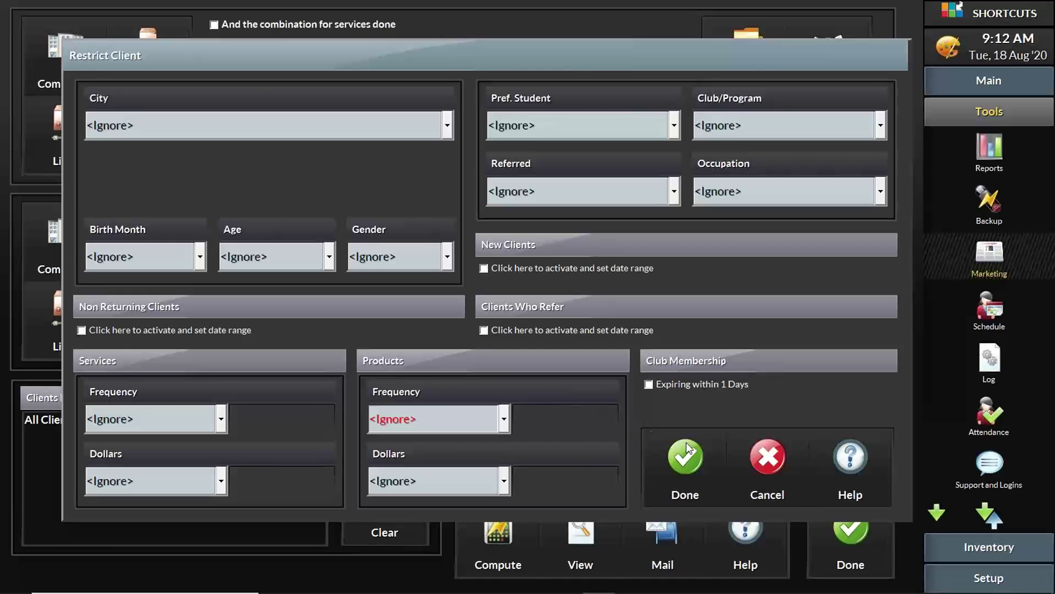
click(768, 463)
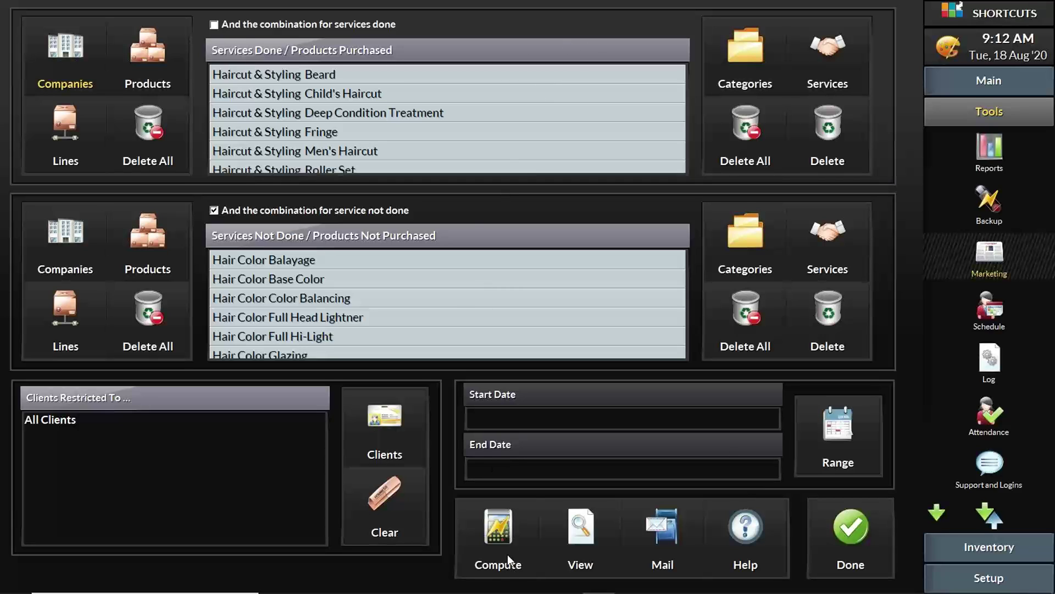
- Compute the list of clients matching the marketing search and acknowledge the opted-out clients warning
click(508, 539)
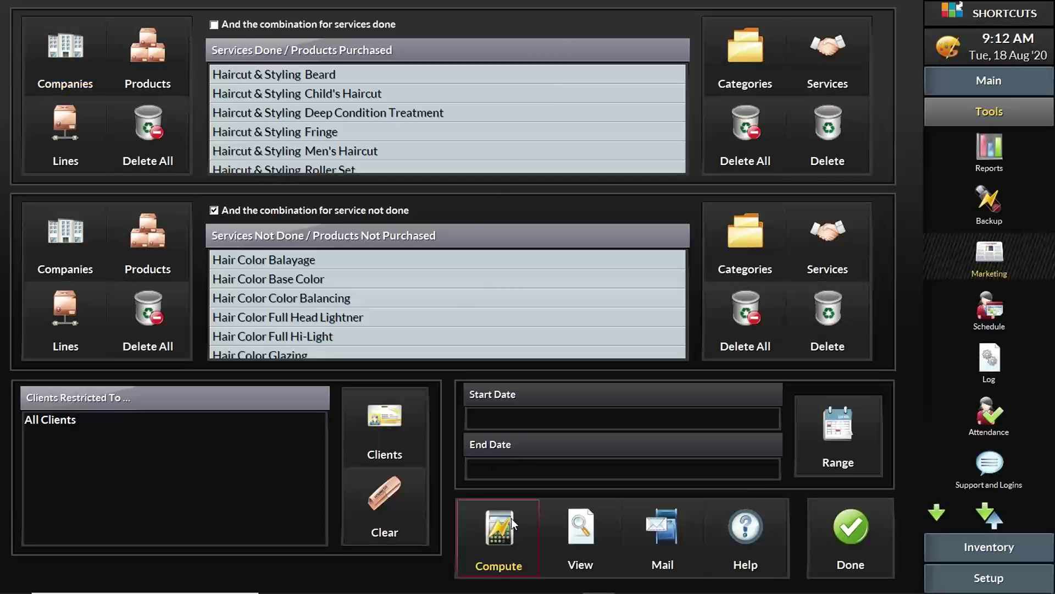
click(496, 548)
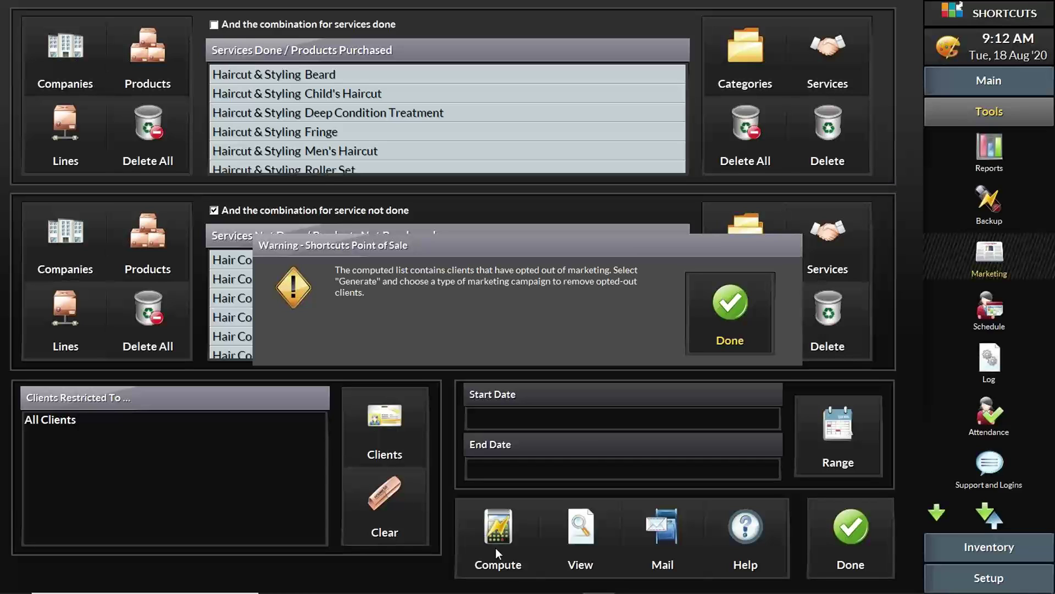
click(731, 300)
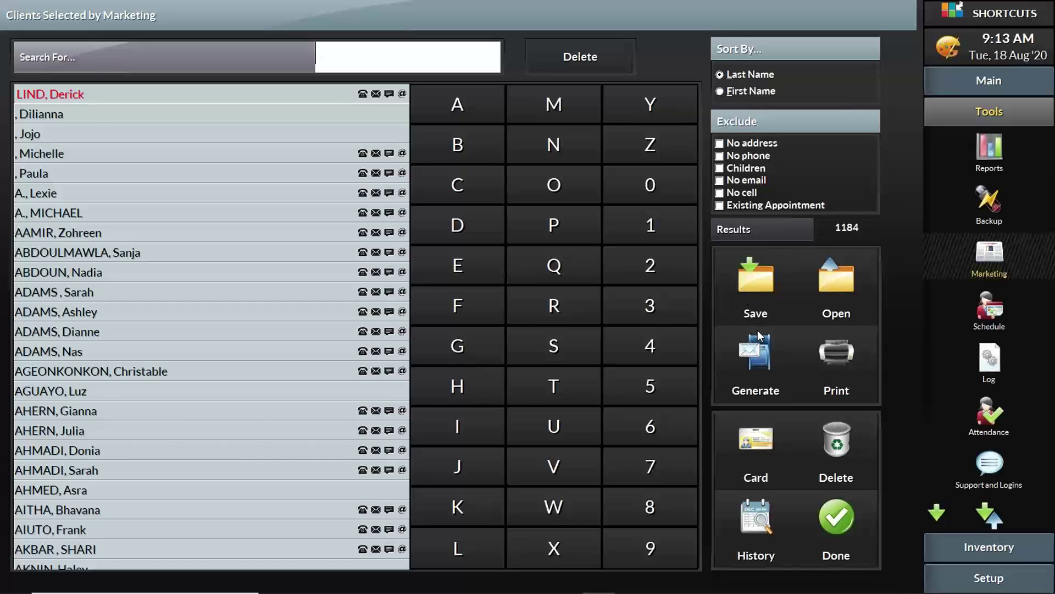
- Save the computed clients as Client List 8-18-2020 with column headings included, using the Documents folder as destination
click(762, 288)
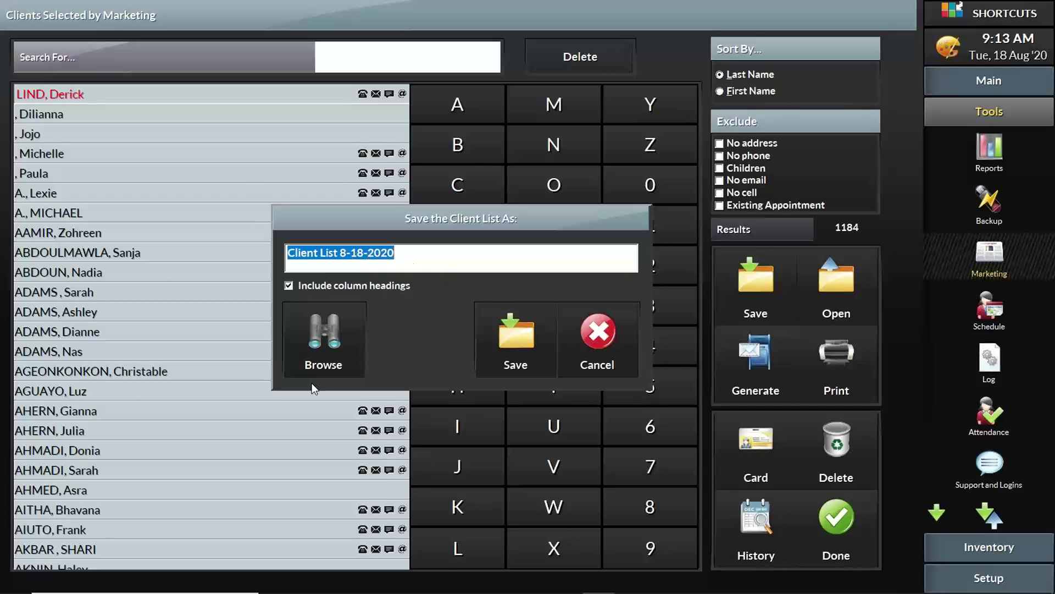
click(348, 337)
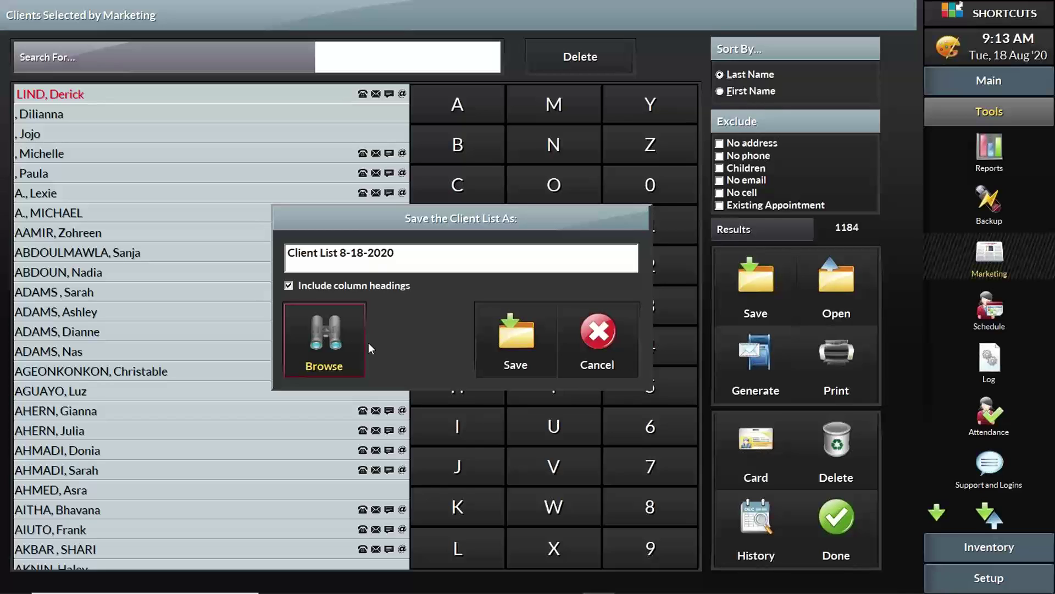
click(345, 345)
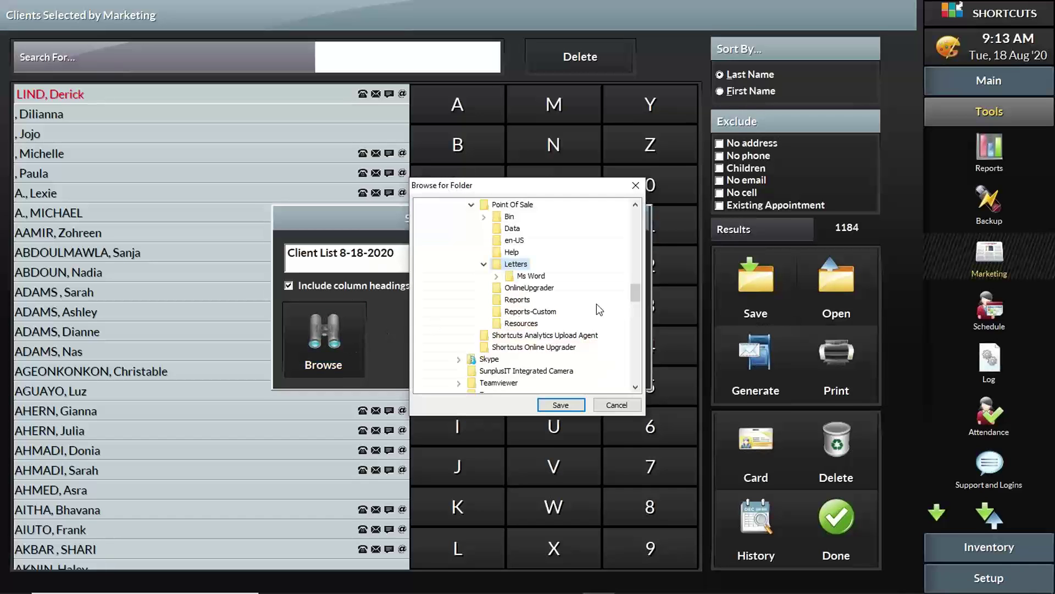
drag(635, 288, 635, 217)
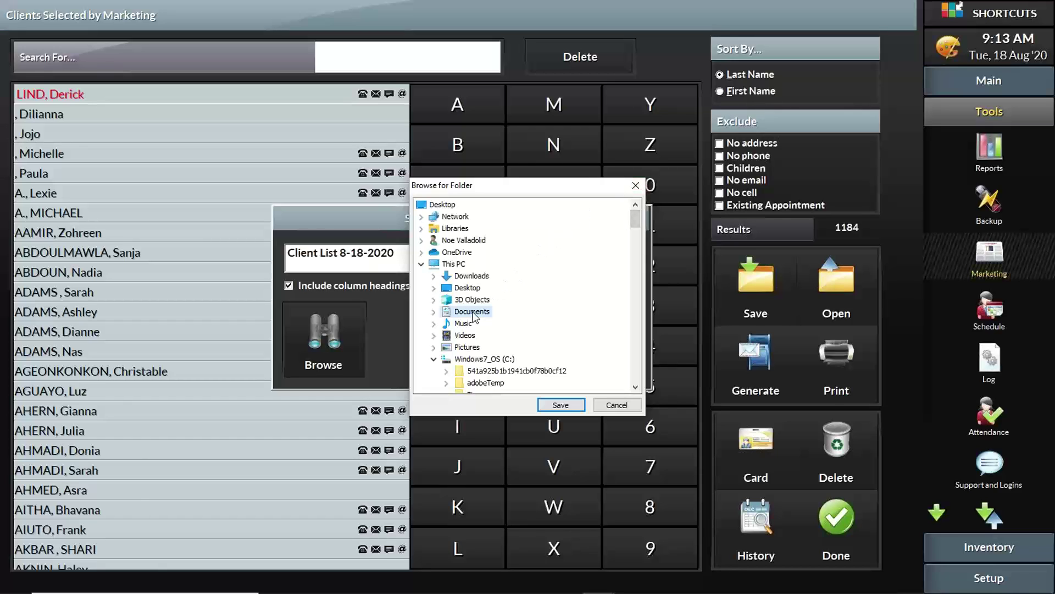
click(559, 405)
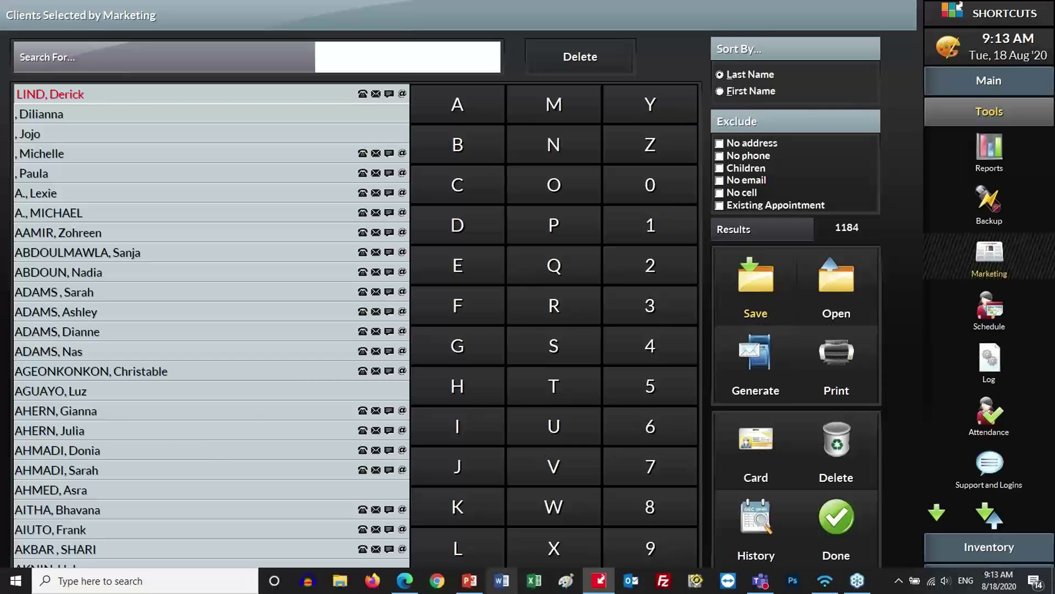
- Switch to the Host Administration Console in the browser and open the company Shortcuts USA - Angels Test Salon
mouse_move(404, 589)
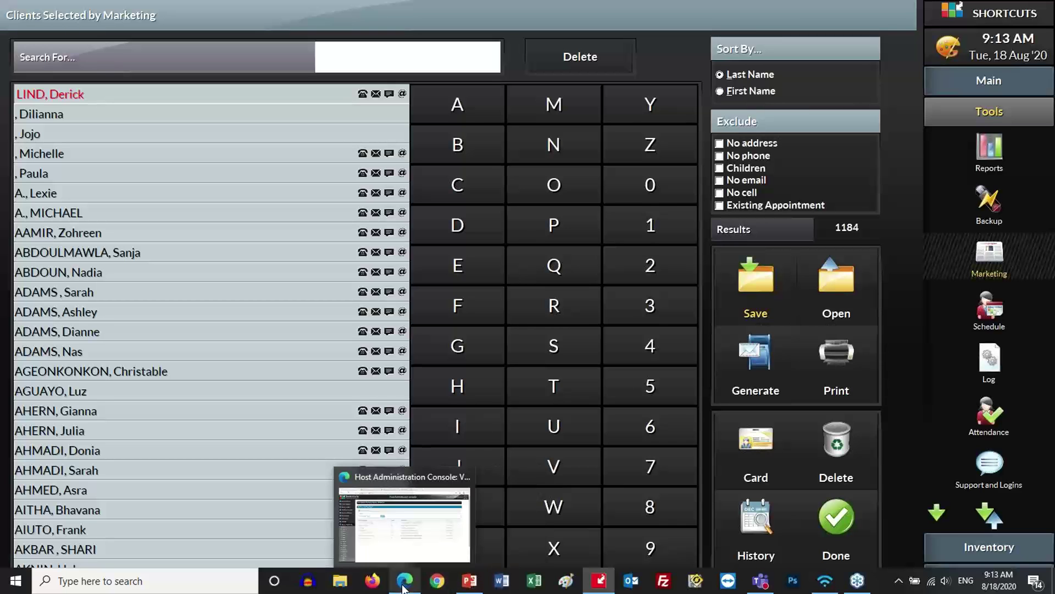
click(404, 511)
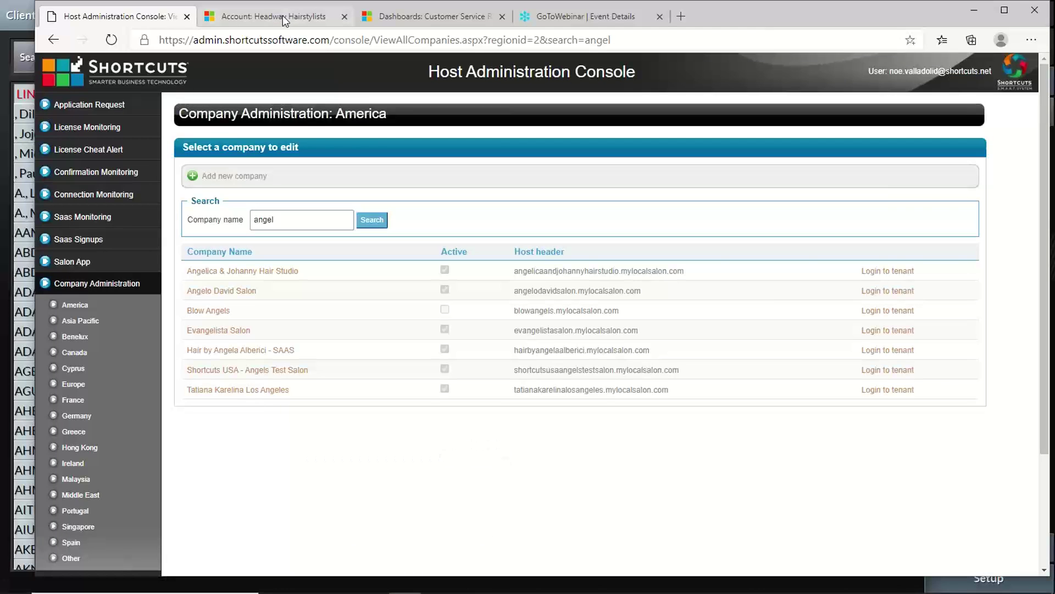
click(282, 16)
click(122, 16)
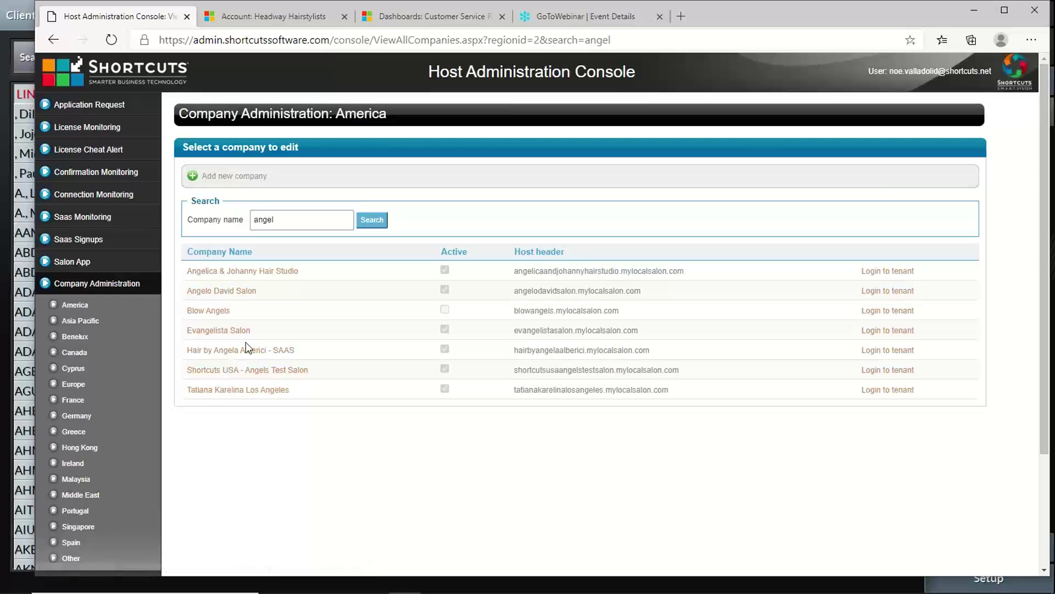
click(264, 371)
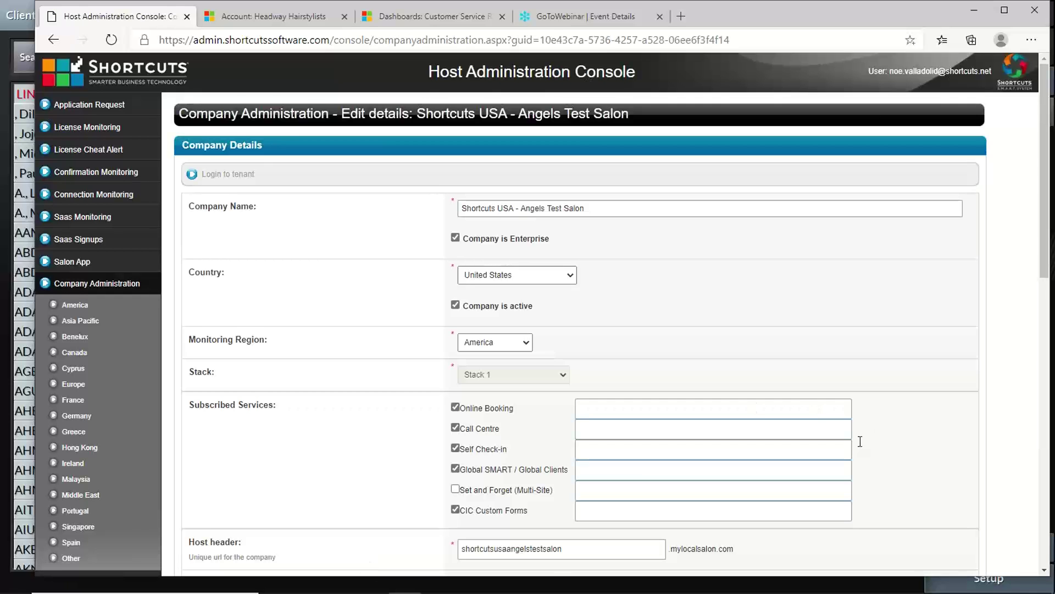
- Log into the cloud for the configured site Shortcuts USA - Angels Test Salon and confirm the login with full rights
scroll(754, 412, down, 12)
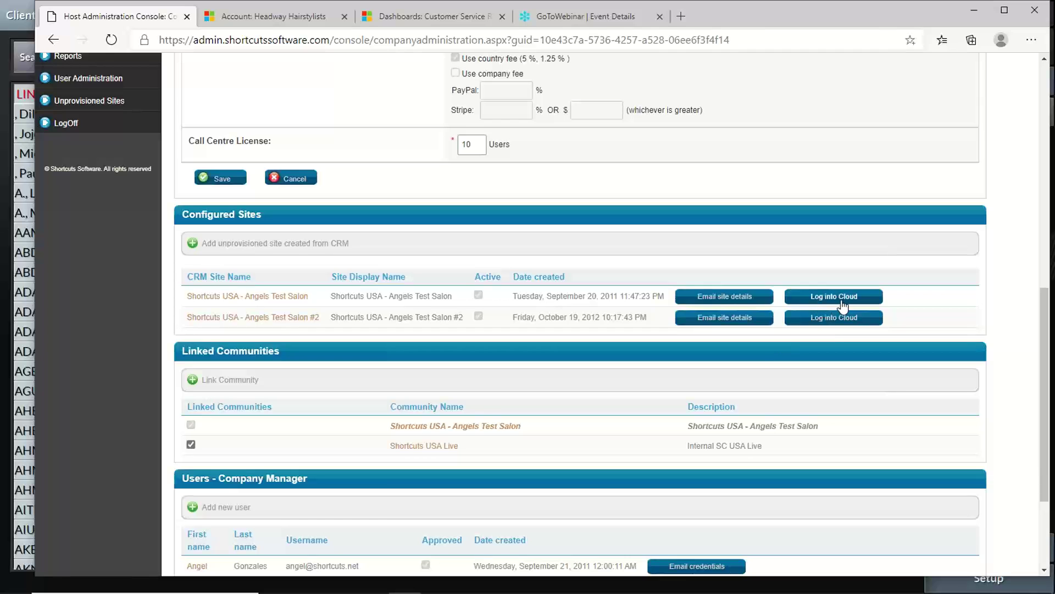
click(841, 300)
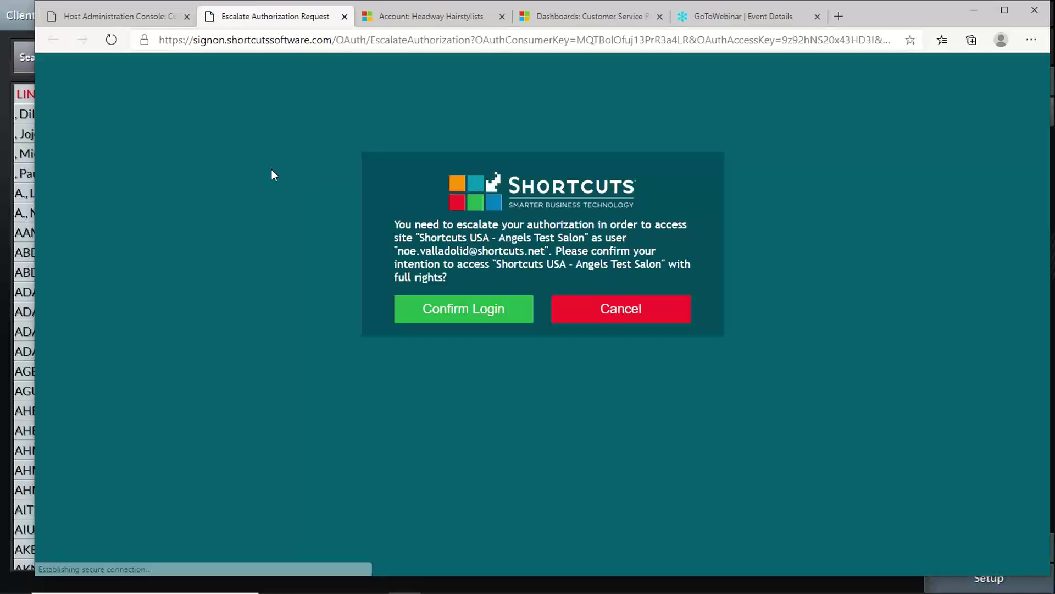
click(444, 309)
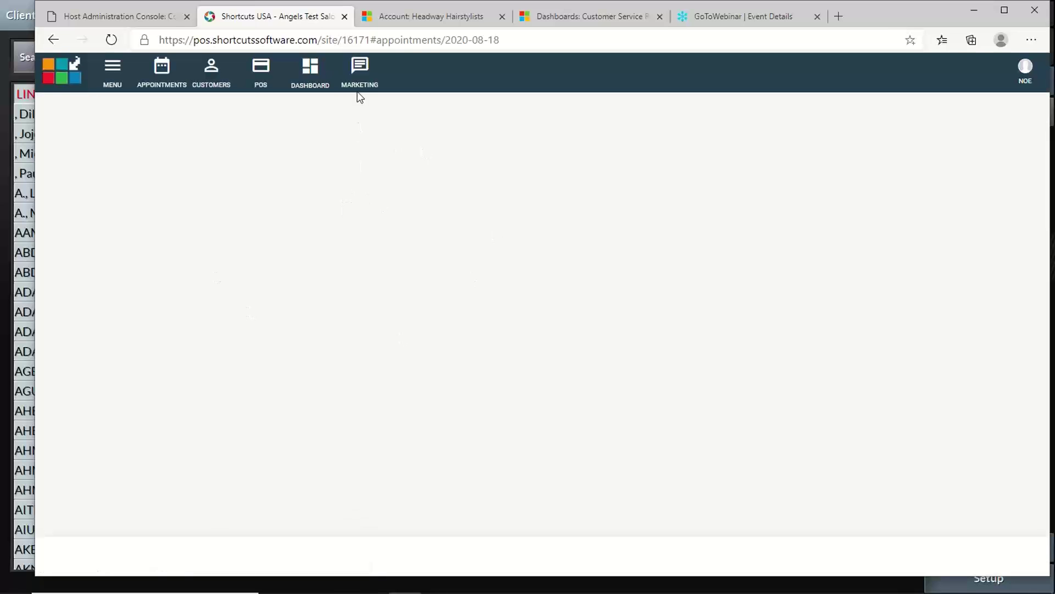
- Open the March targeted campaign under the Targeted campaign type in Marketing and expand its email section
click(359, 70)
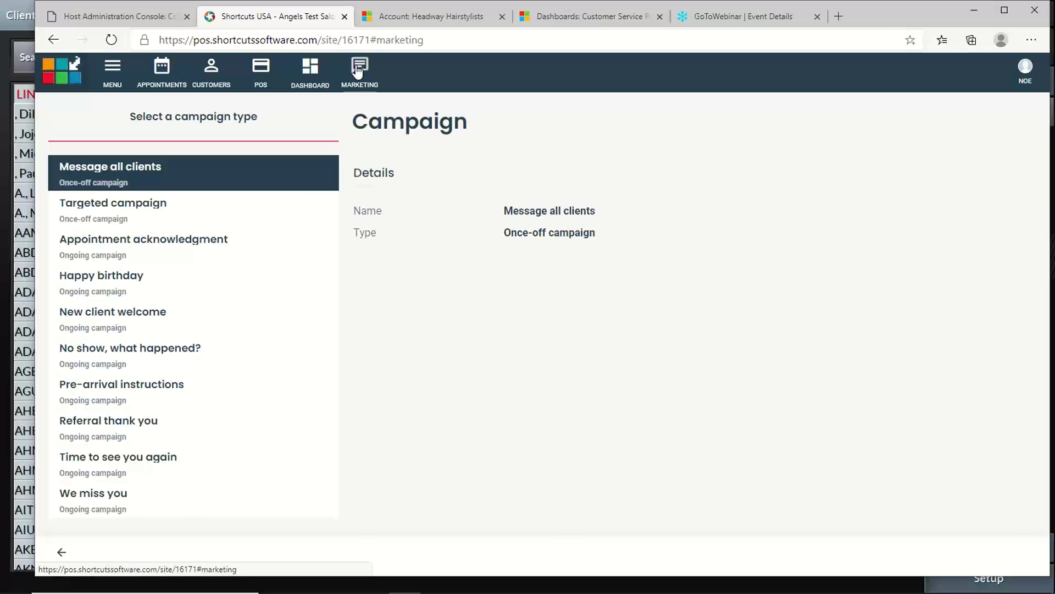
click(168, 217)
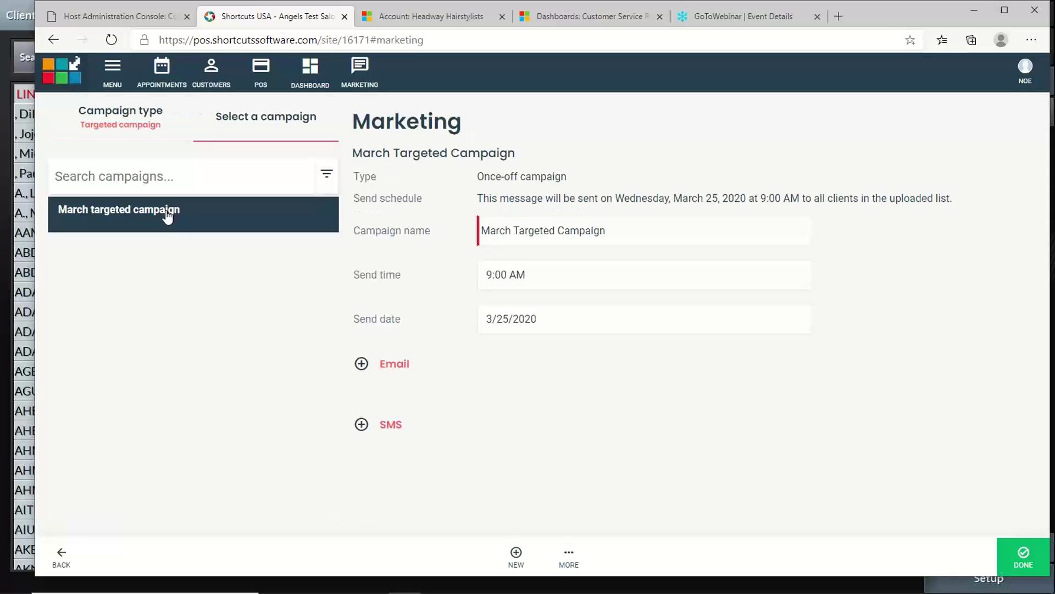
click(362, 365)
click(362, 365)
click(362, 365)
click(361, 426)
click(361, 425)
click(361, 425)
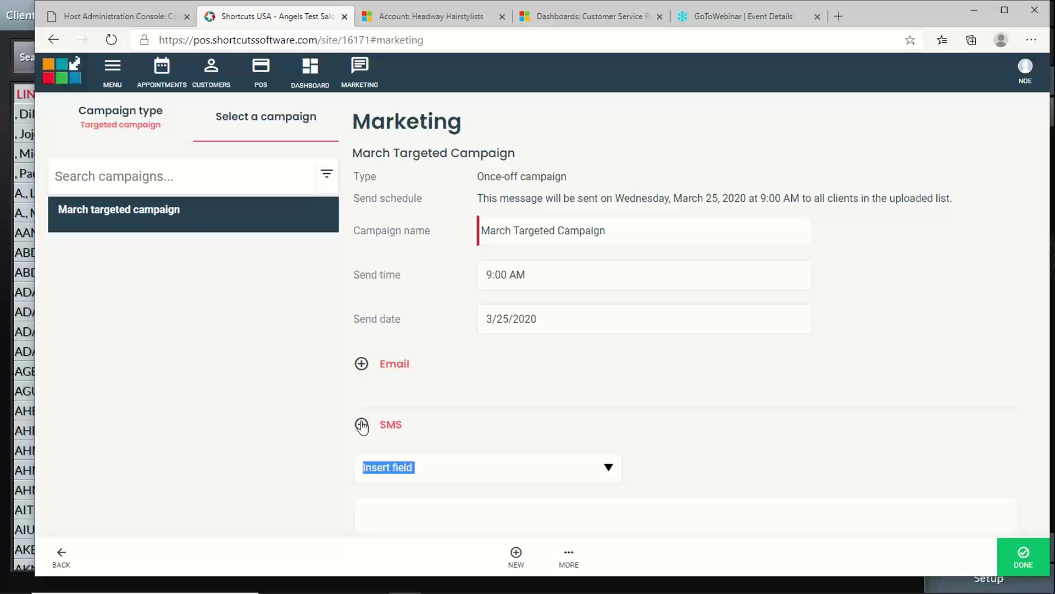
click(362, 425)
click(362, 365)
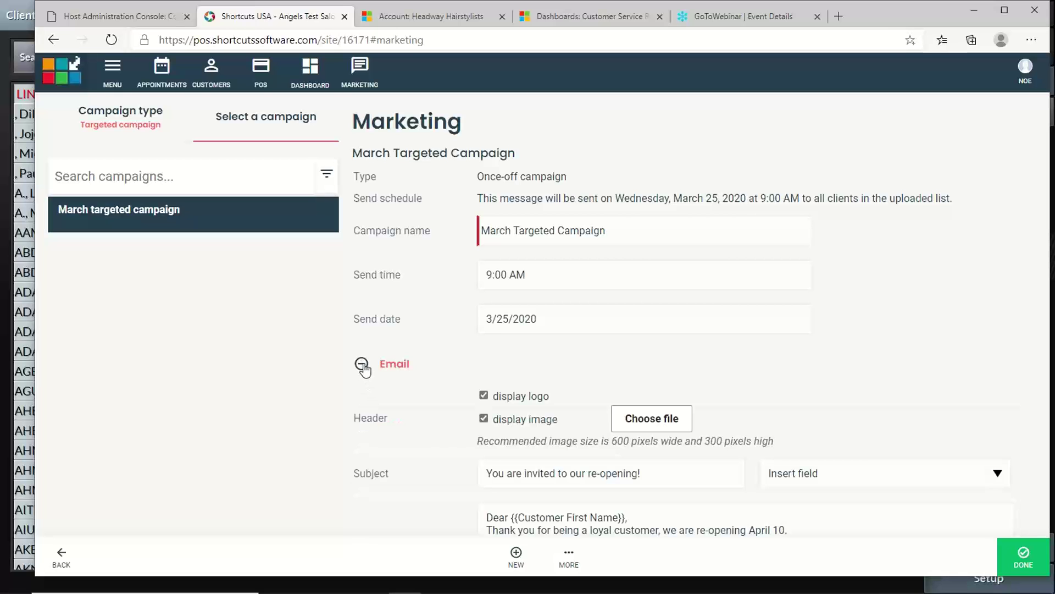
- Rename the campaign as "September Special"
drag(644, 229, 418, 226)
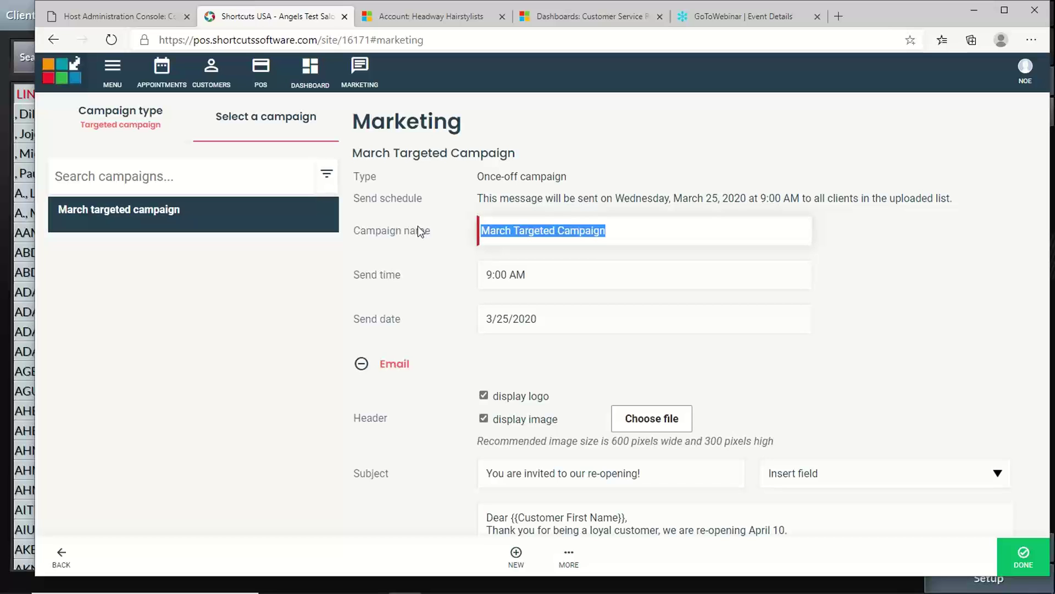
text(Septem)
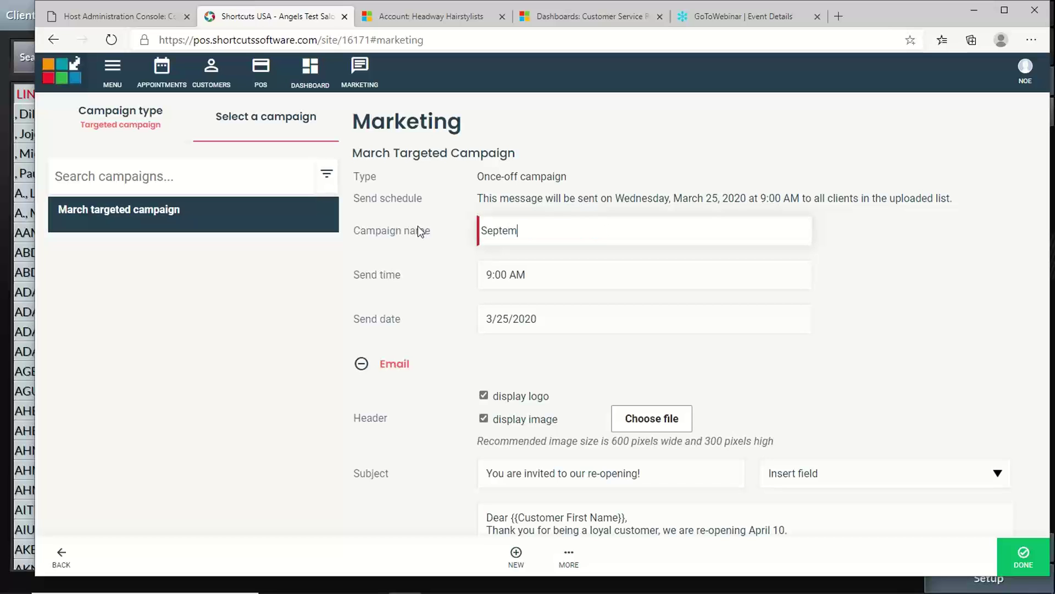
text(ber Special)
- Look over the email's insertable fields and change the subject to "You are invited to our color special"
scroll(532, 335, down, 4)
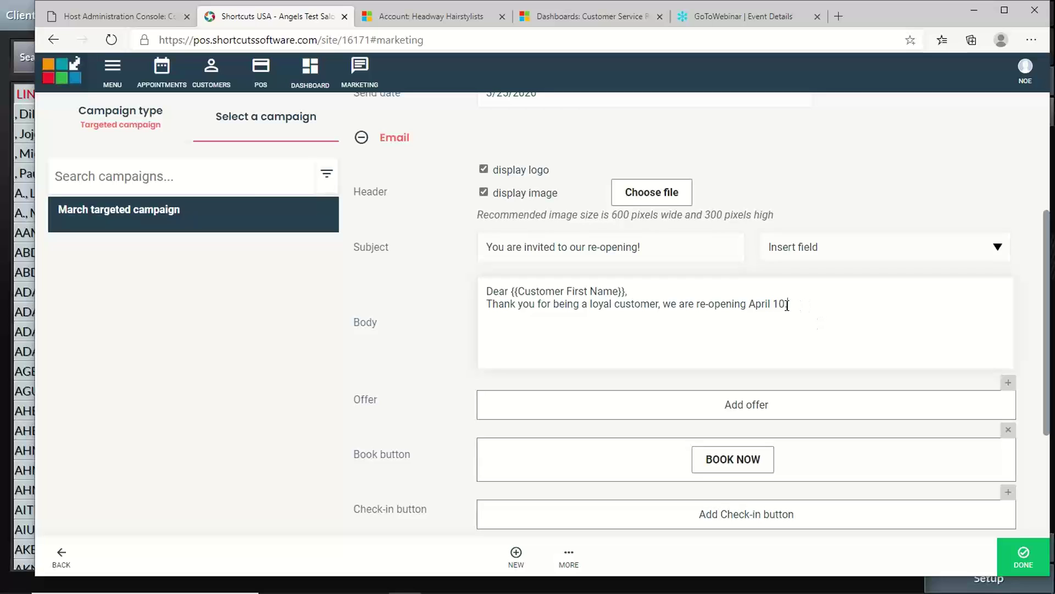
drag(788, 304, 482, 308)
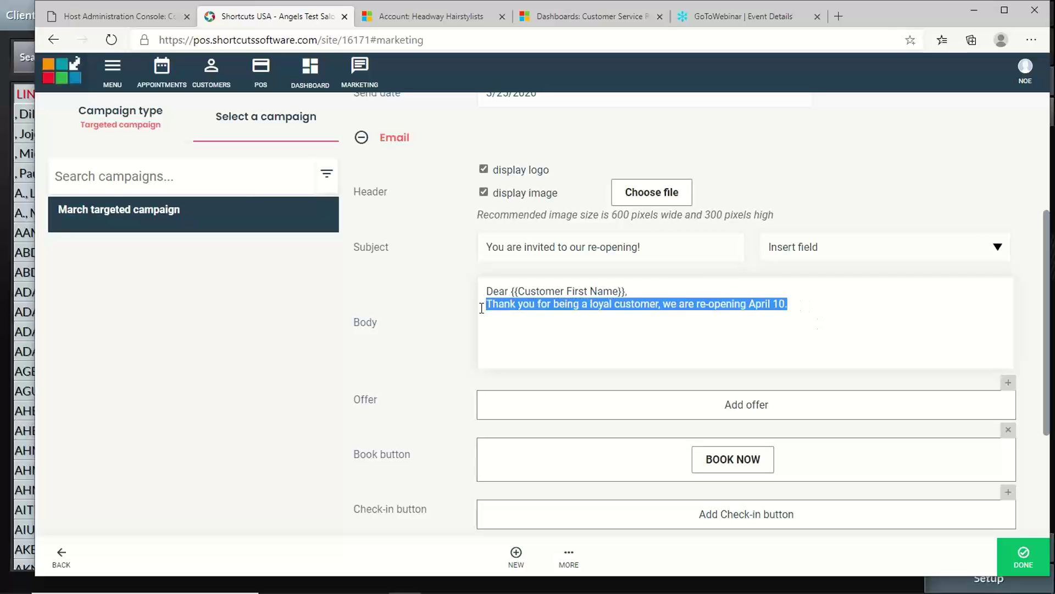
click(815, 252)
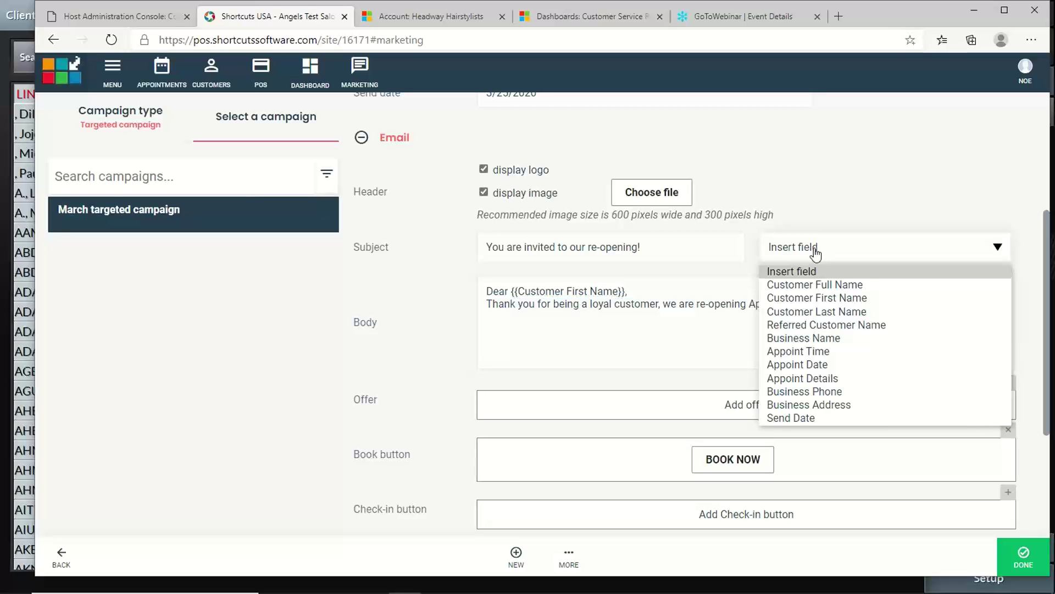
click(815, 252)
click(801, 309)
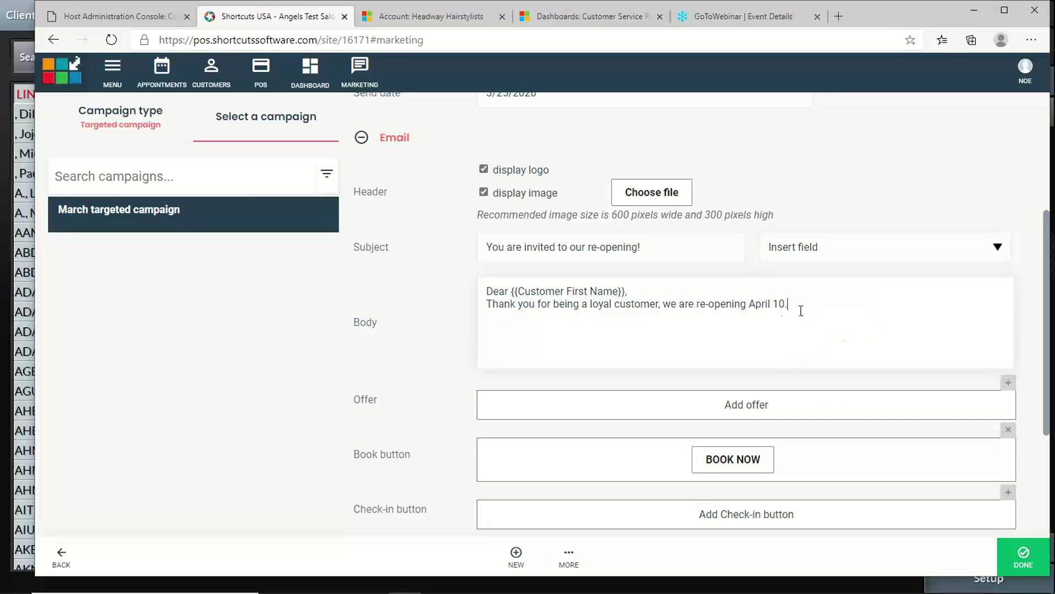
drag(657, 247, 591, 252)
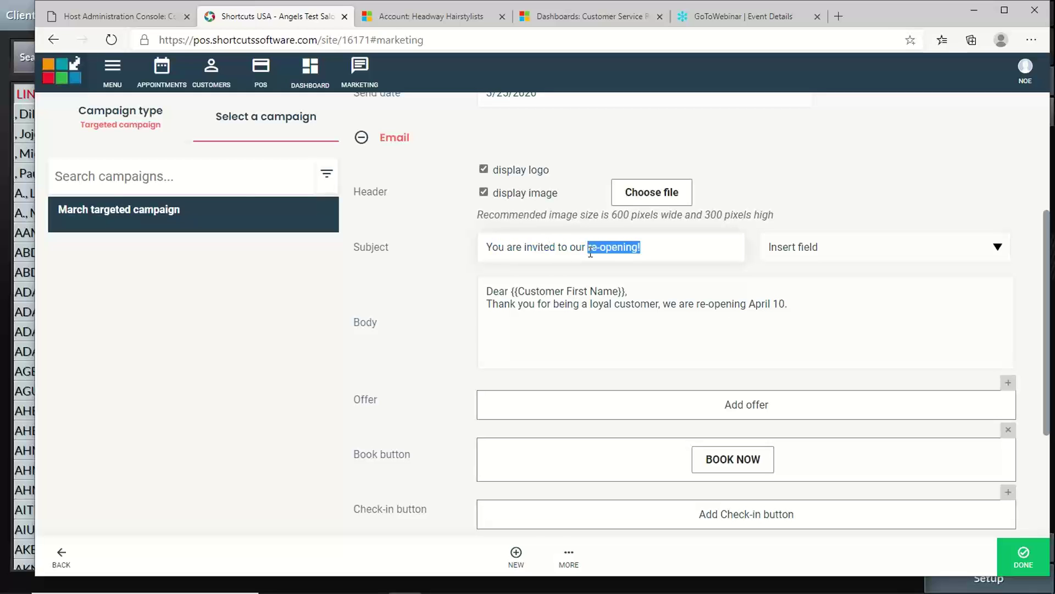
text(color special)
- Set the campaign's send date to August 31, 2020
scroll(659, 315, up, 3)
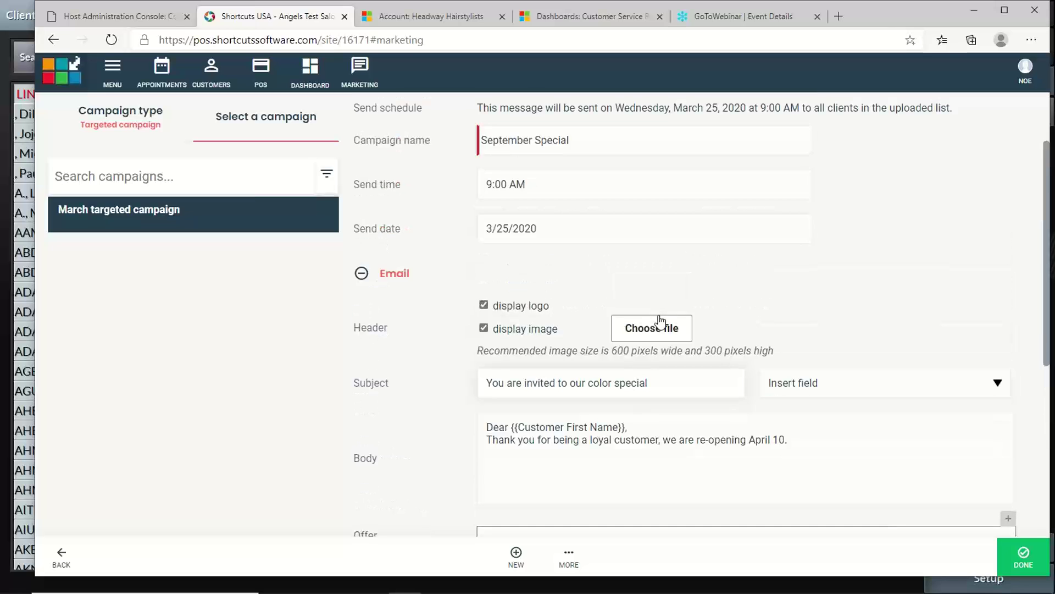
scroll(658, 318, up, 2)
click(610, 320)
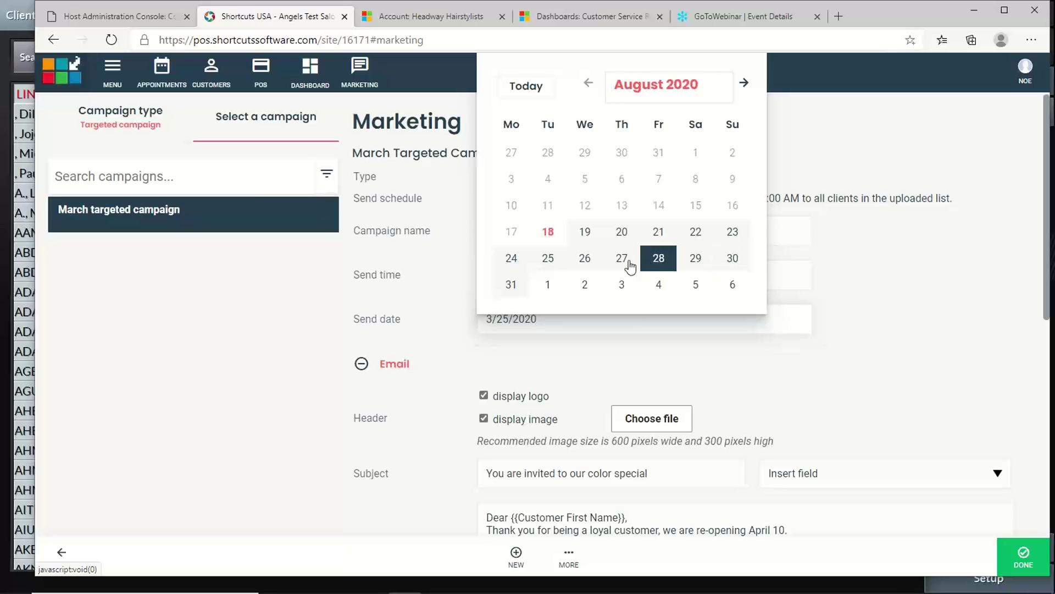
click(511, 288)
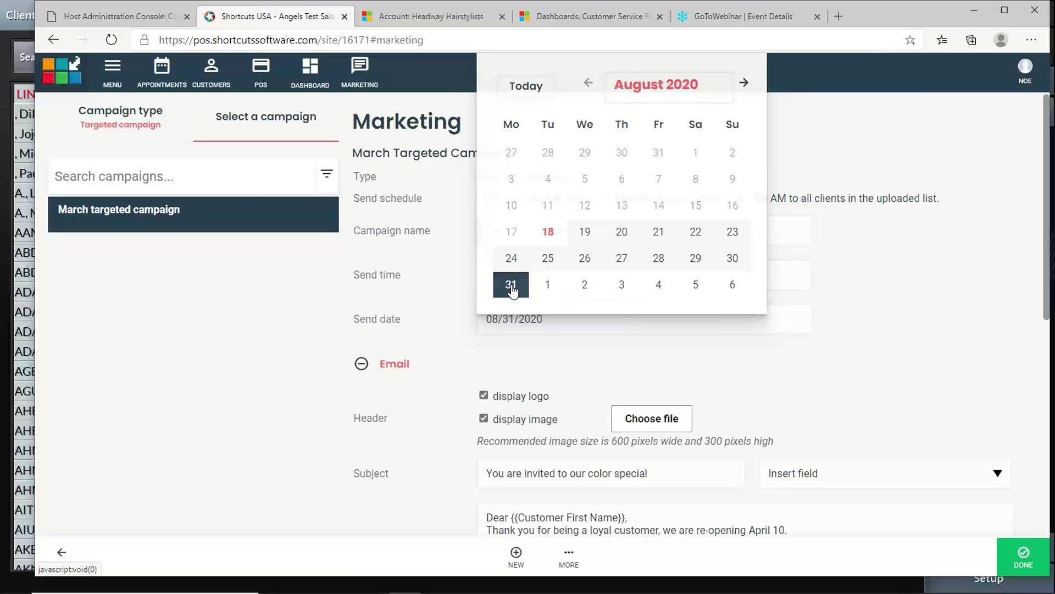
click(543, 276)
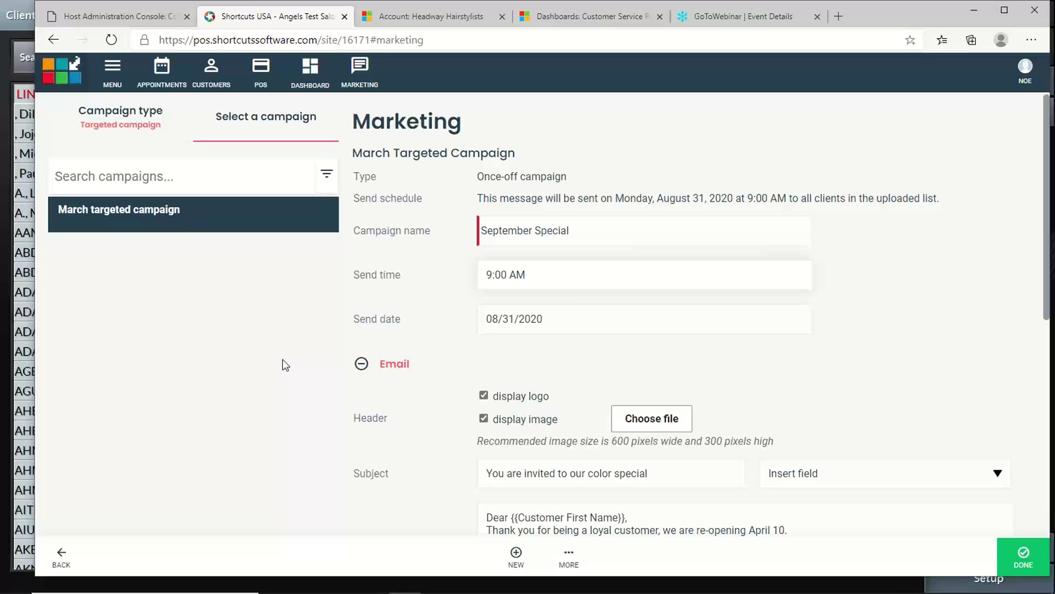
- Replace the email body text below the greeting with "You are invited to experience our exceptional color services."
scroll(536, 379, down, 3)
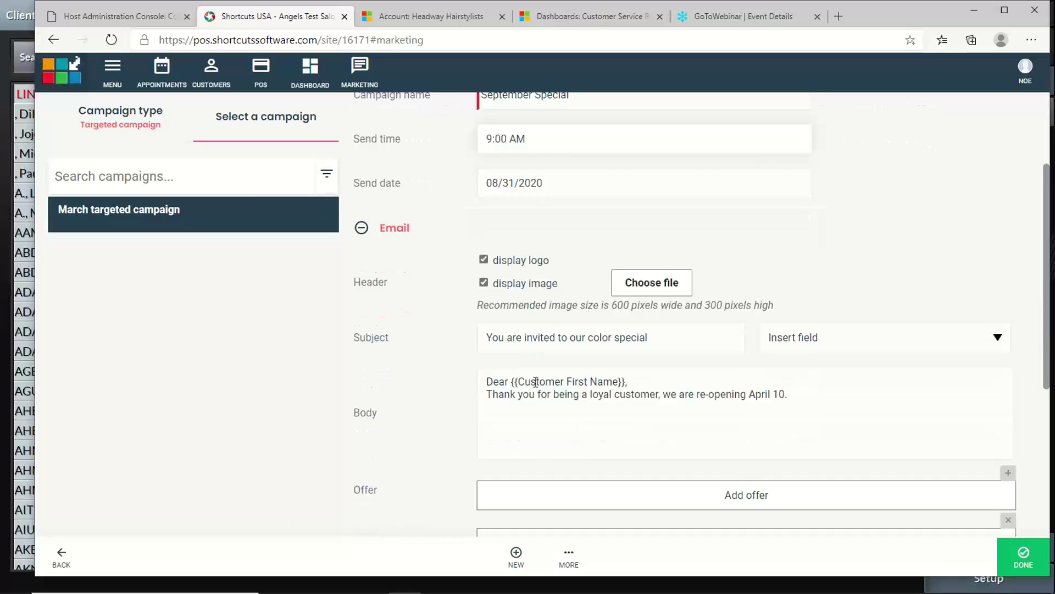
drag(821, 360, 488, 355)
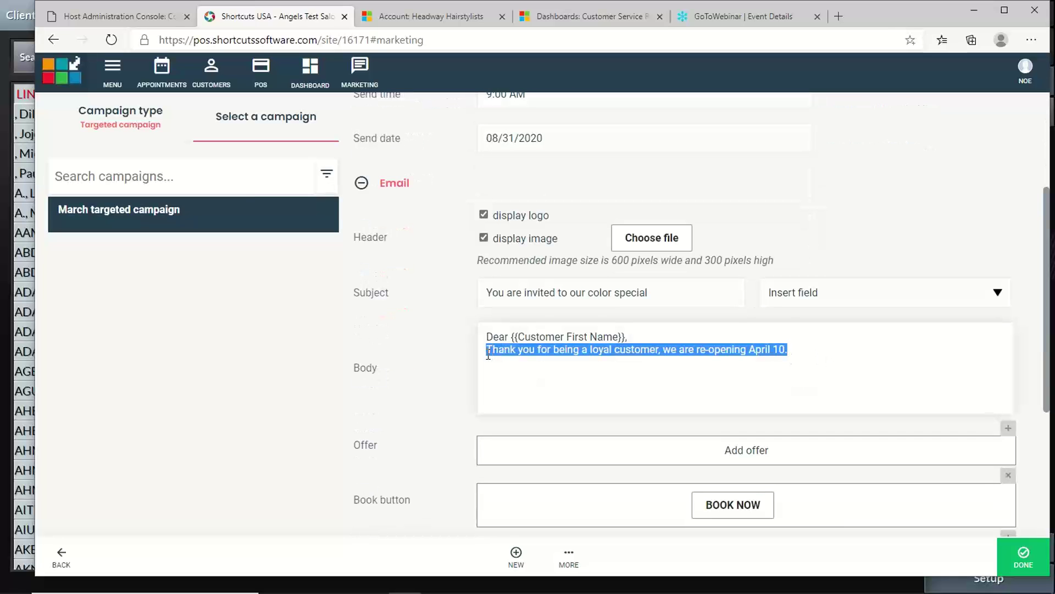
key(BackSpace)
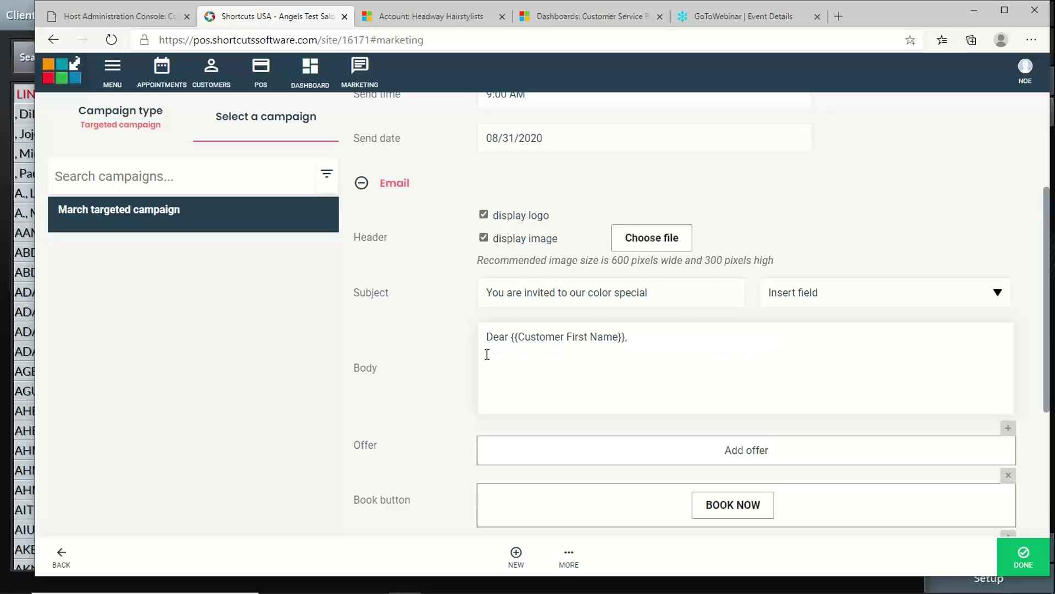
text(You are invited to experience )
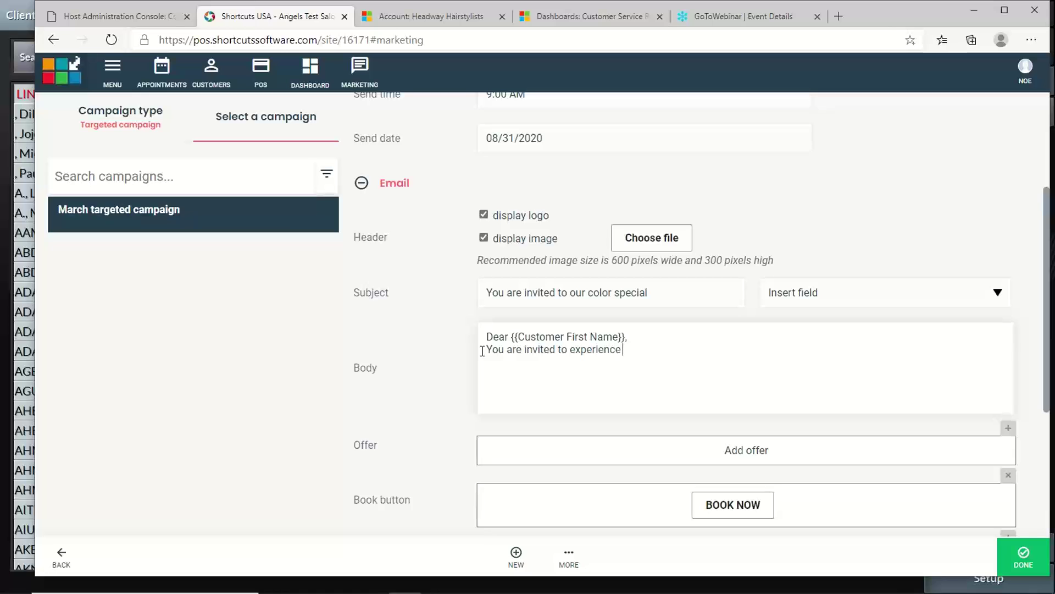
text(our exceptional color )
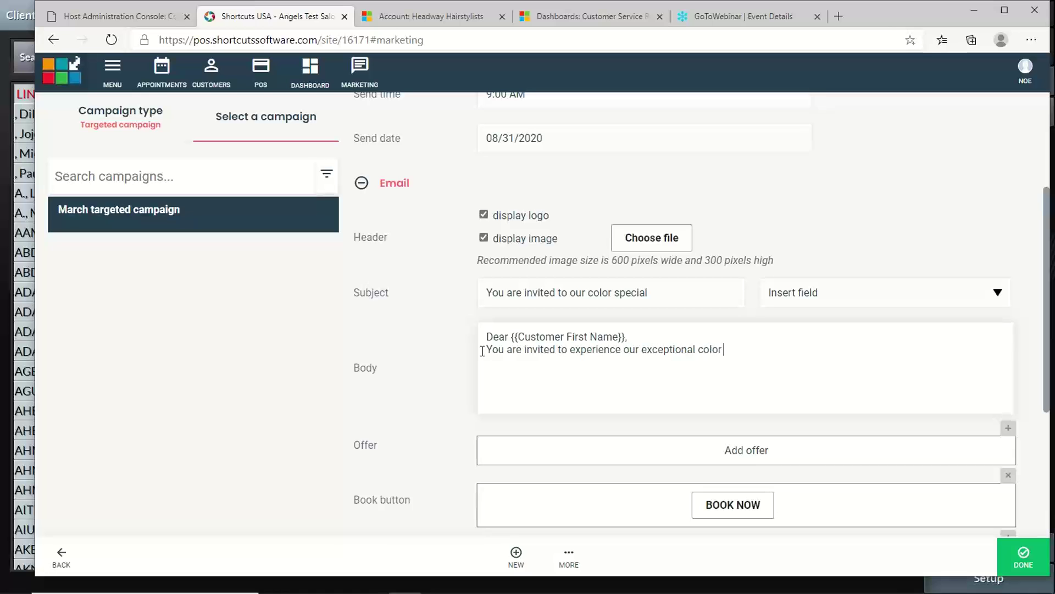
text(services.)
- Add an offer reading "Any color service, 10% off presented to {{Customer Full Name}}" with the discount code REDO COLOR FEE
scroll(666, 388, down, 2)
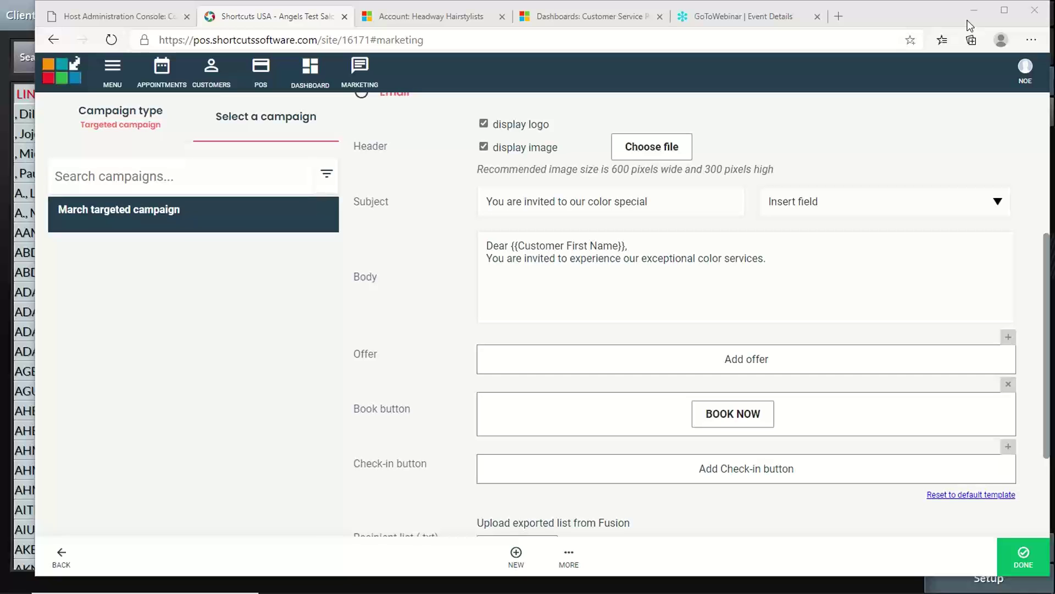
click(1008, 338)
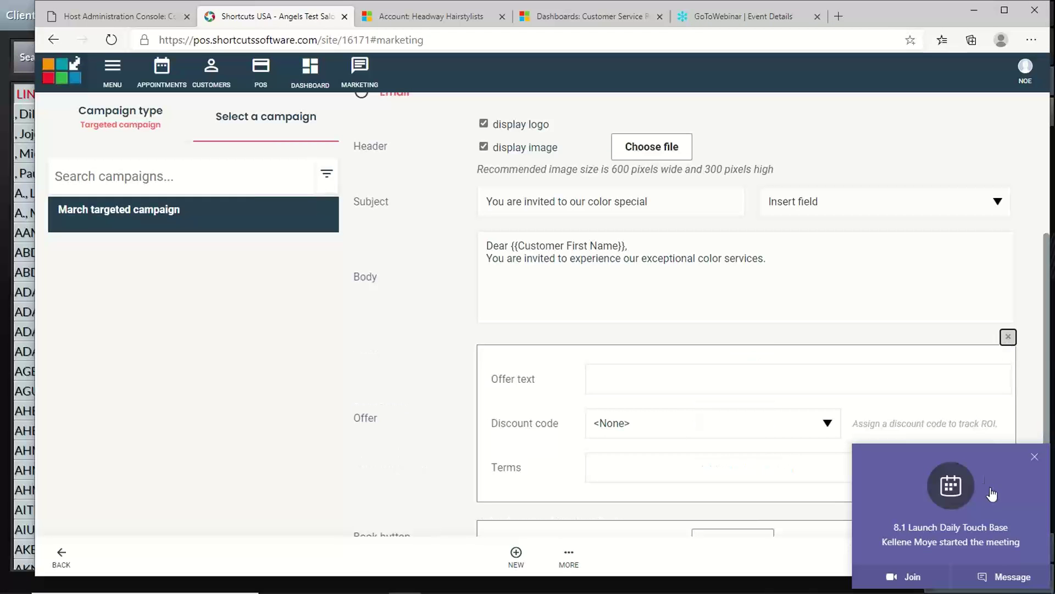
click(1039, 460)
click(1040, 461)
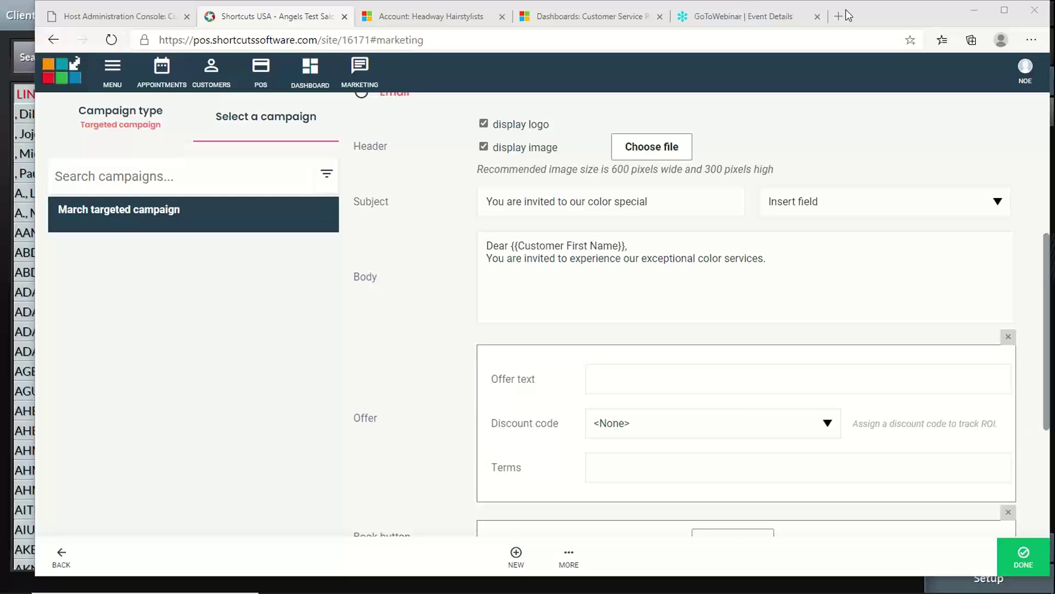
click(630, 380)
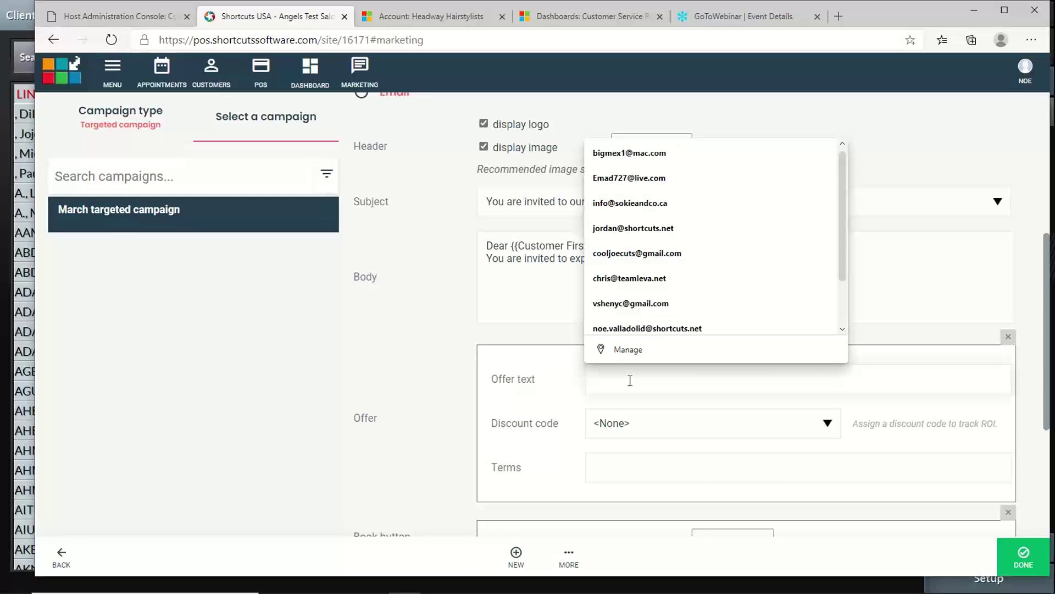
text(Any)
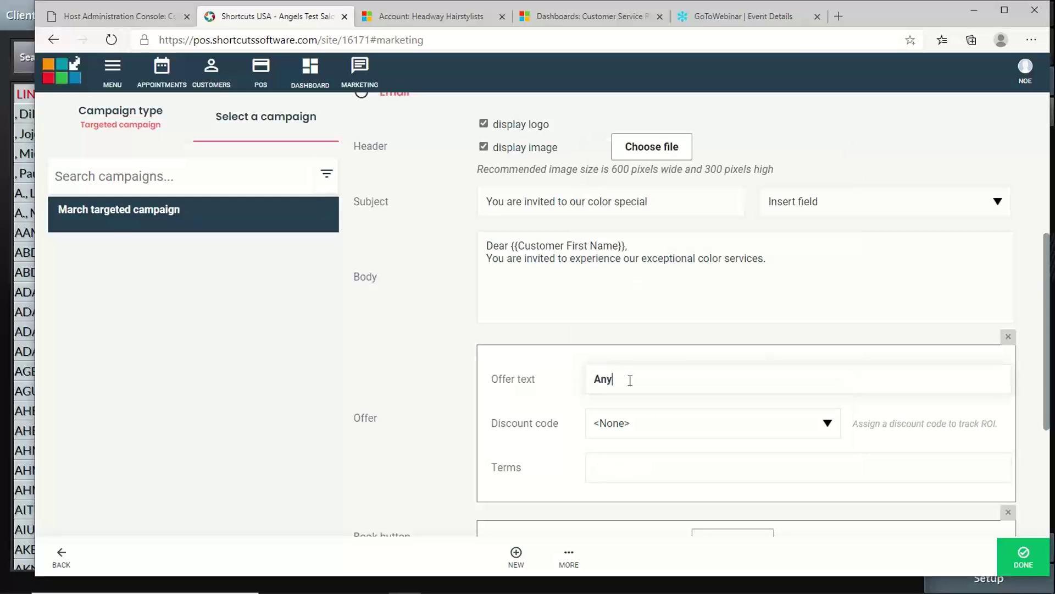
text( color service, 10% off presented to)
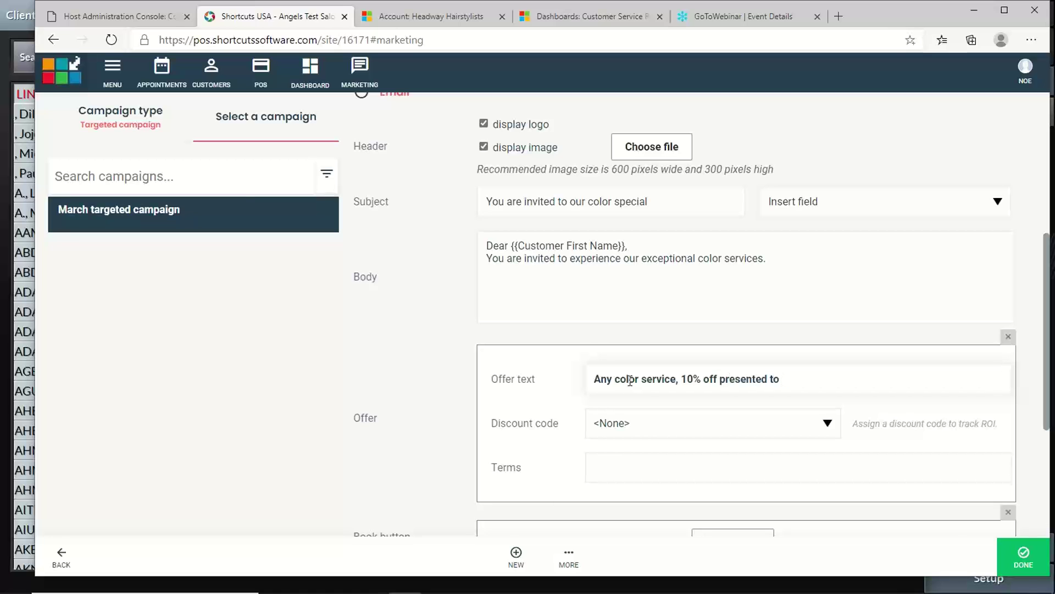
click(819, 203)
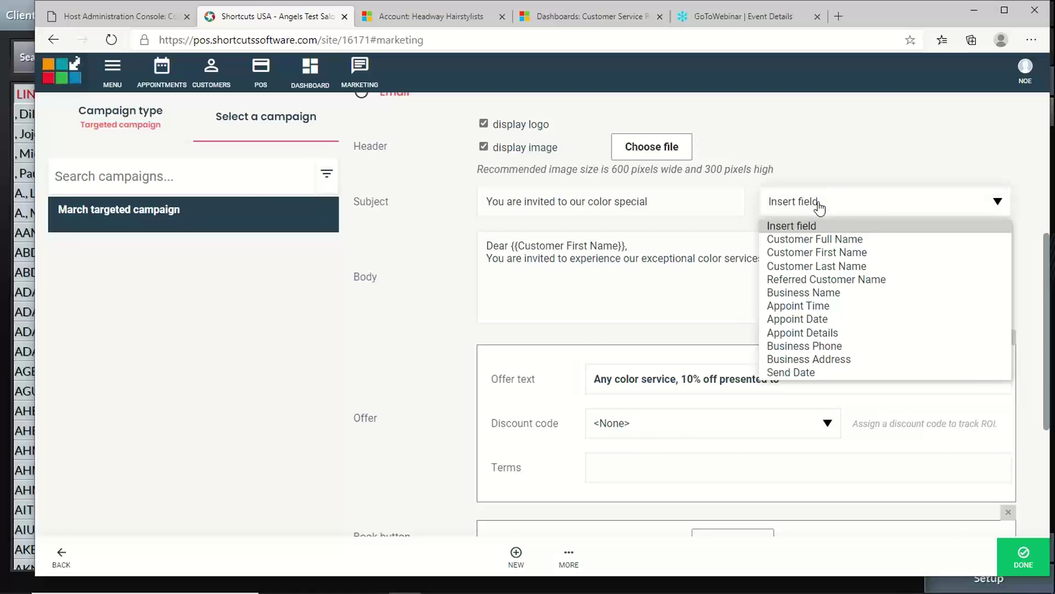
click(811, 240)
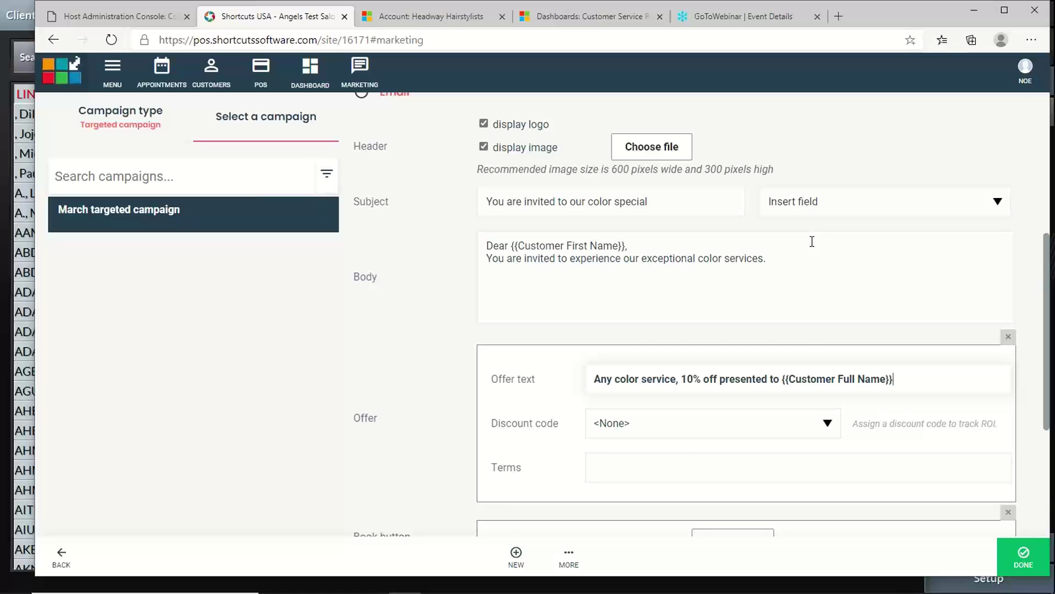
click(716, 424)
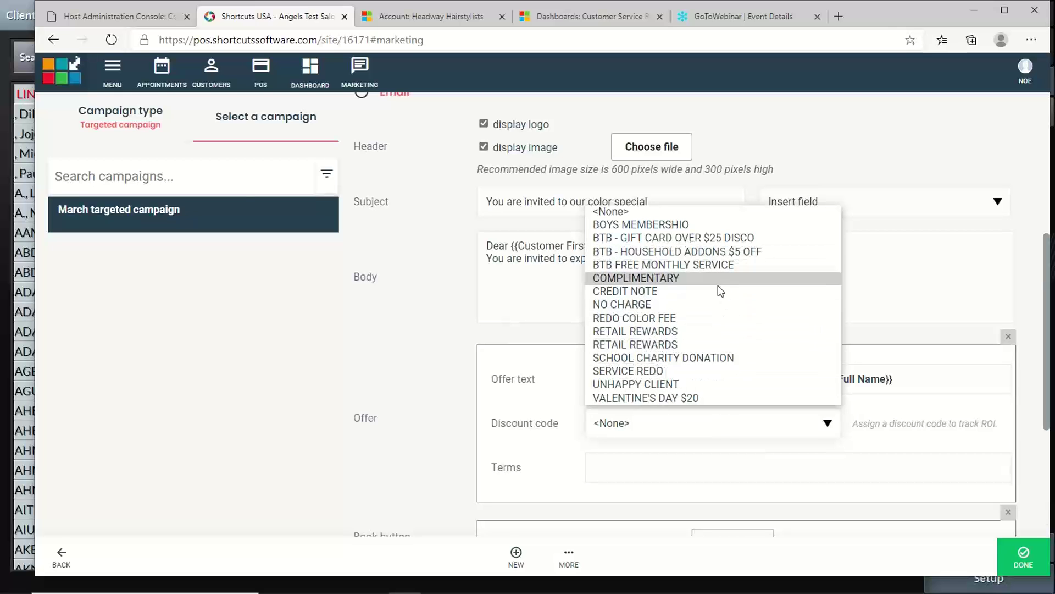
click(709, 322)
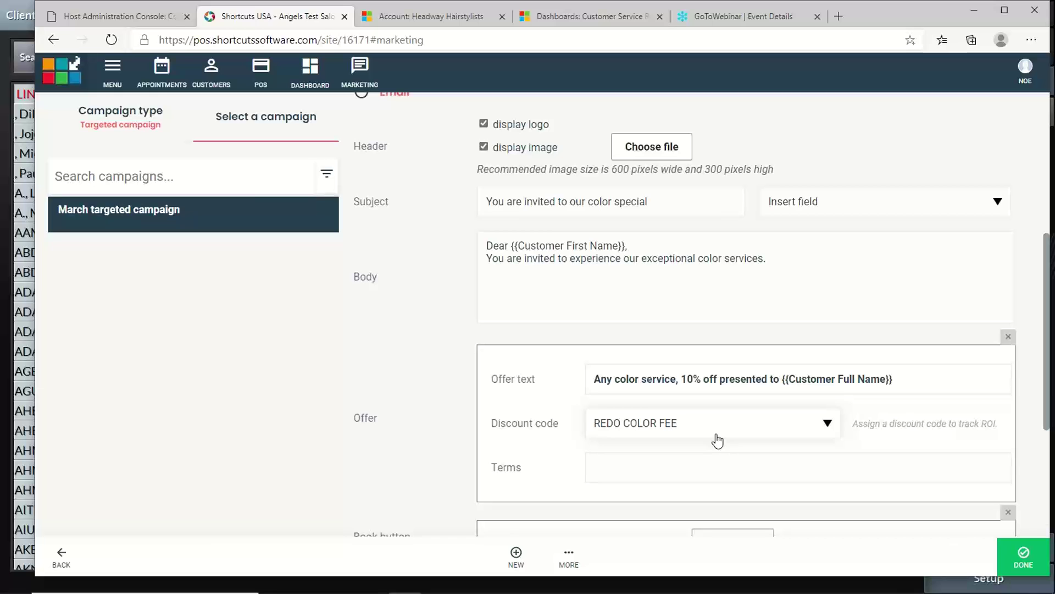
- Set the offer's terms to "Offer expires Sept 29, 2020. Can only be used on color services, not to be combined with any other offer."
click(695, 462)
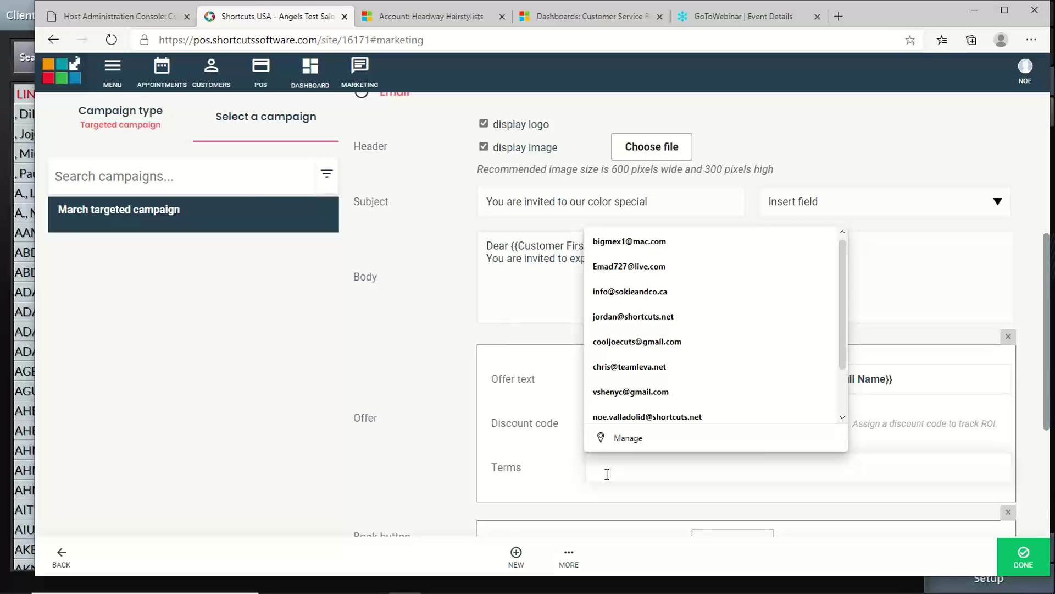
text(Offer expi)
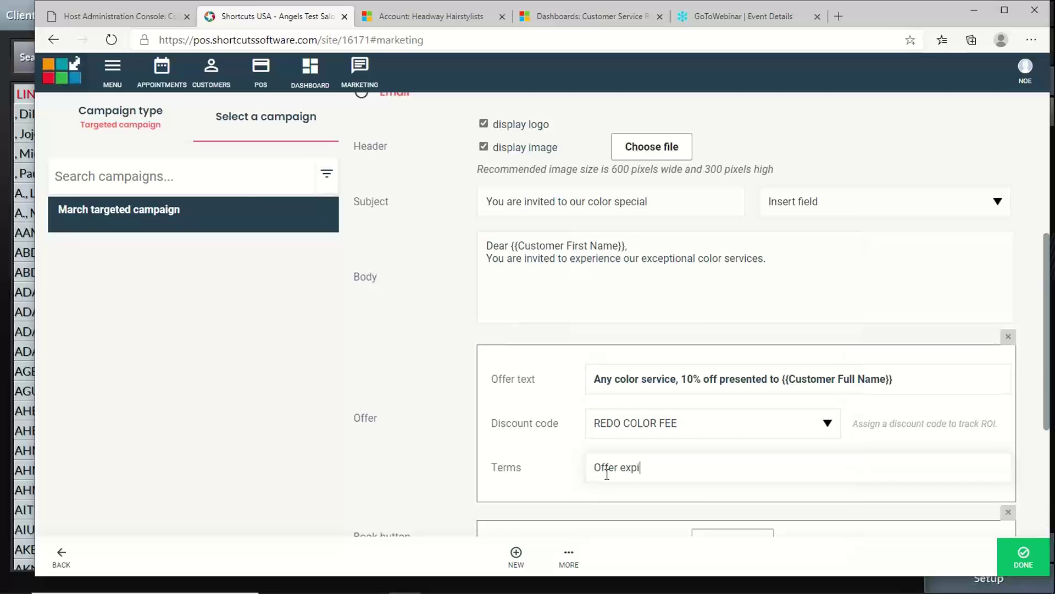
text(res Sept 29, 2020. C)
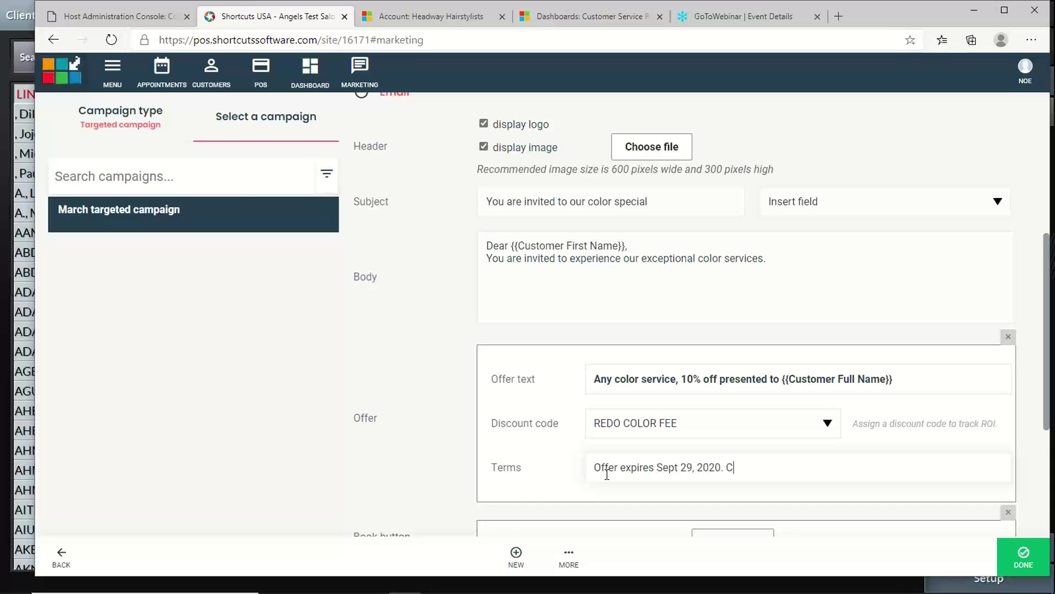
text(an only be used on color)
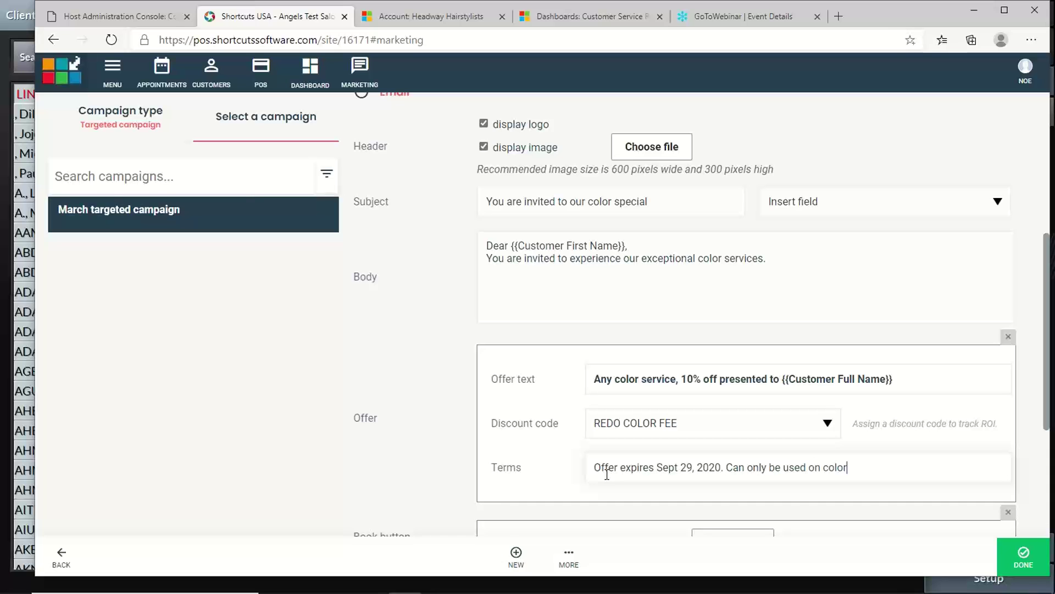
text( services, not to be com)
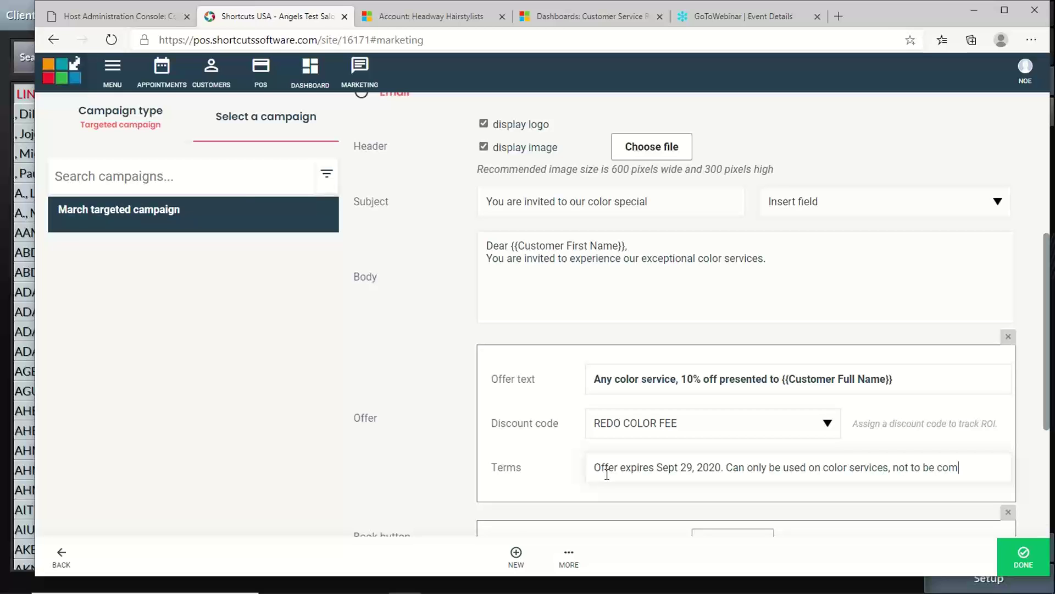
text(bined with an)
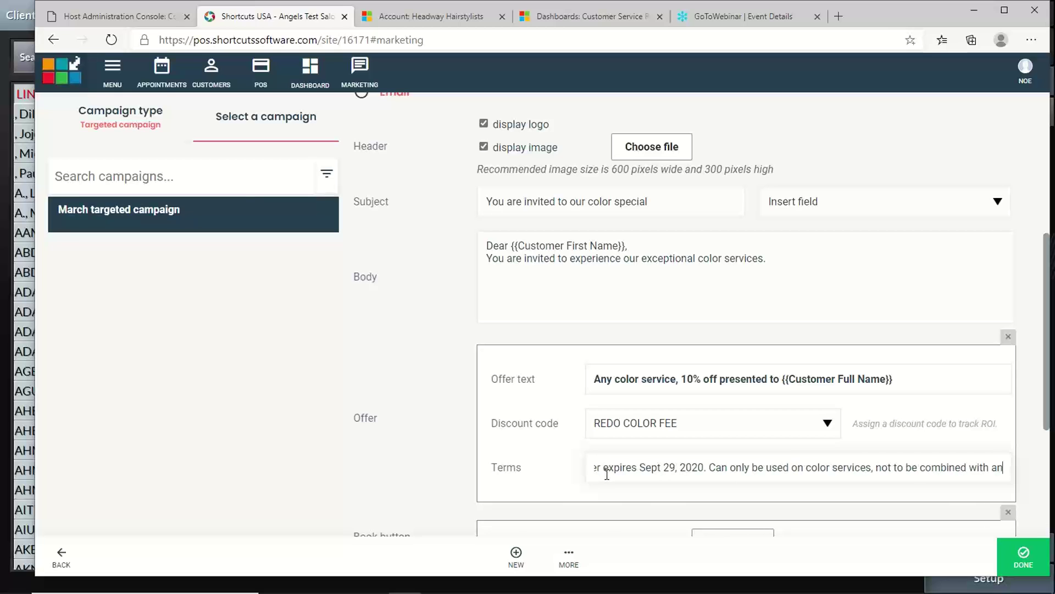
text(y other offer.)
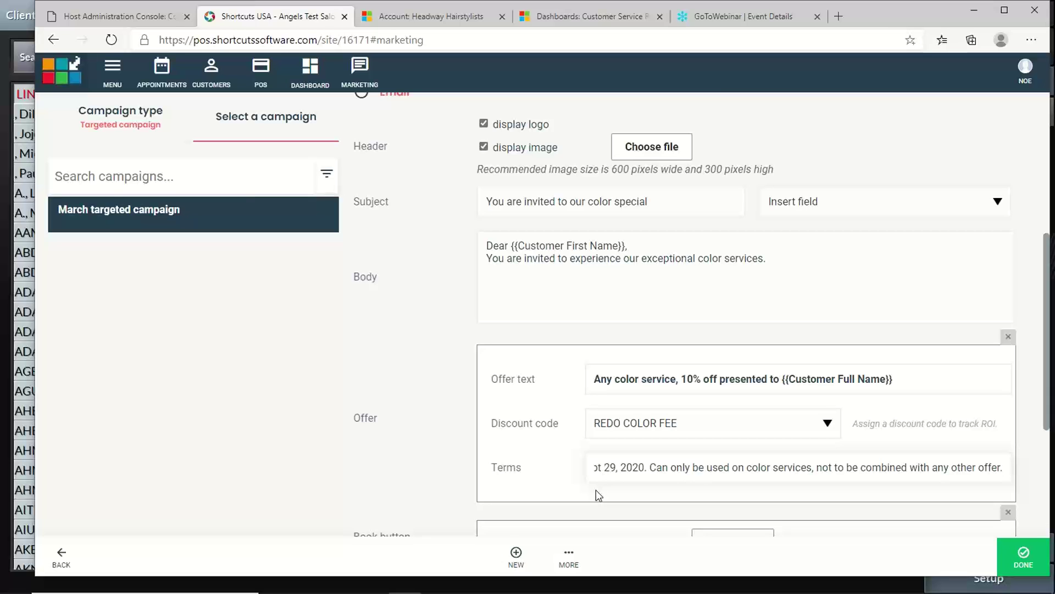
- Try to upload Client List 8-18-2020.txt from the Documents folder as the email's recipient list
scroll(514, 428, down, 3)
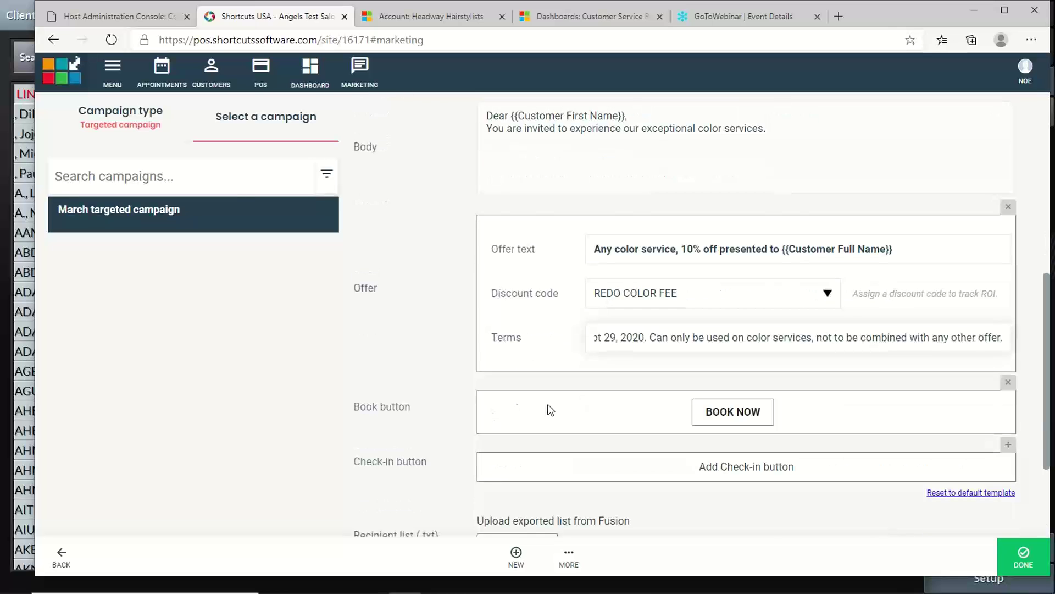
scroll(550, 409, down, 2)
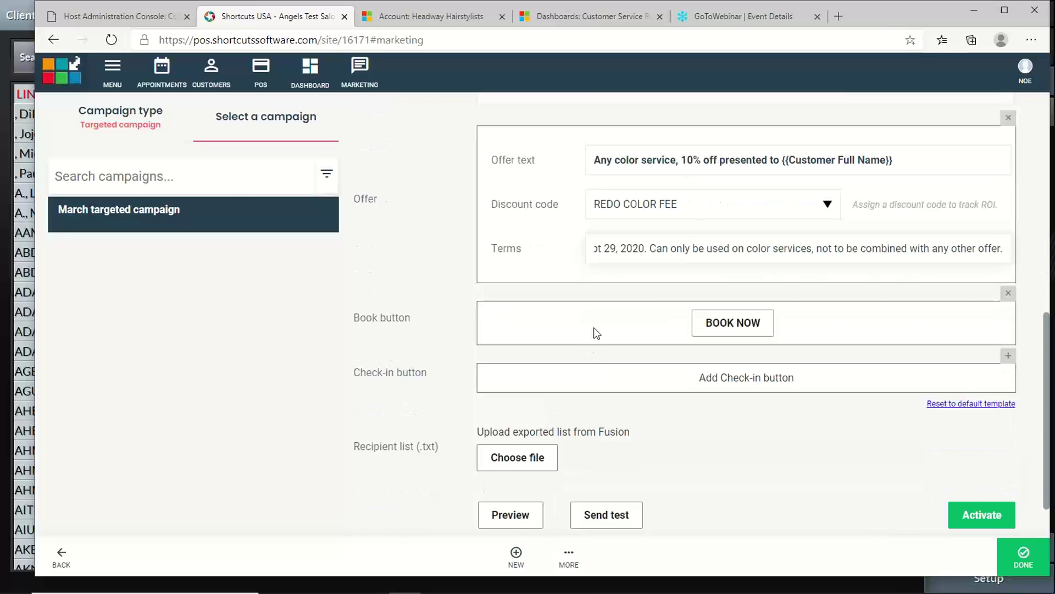
scroll(596, 333, down, 1)
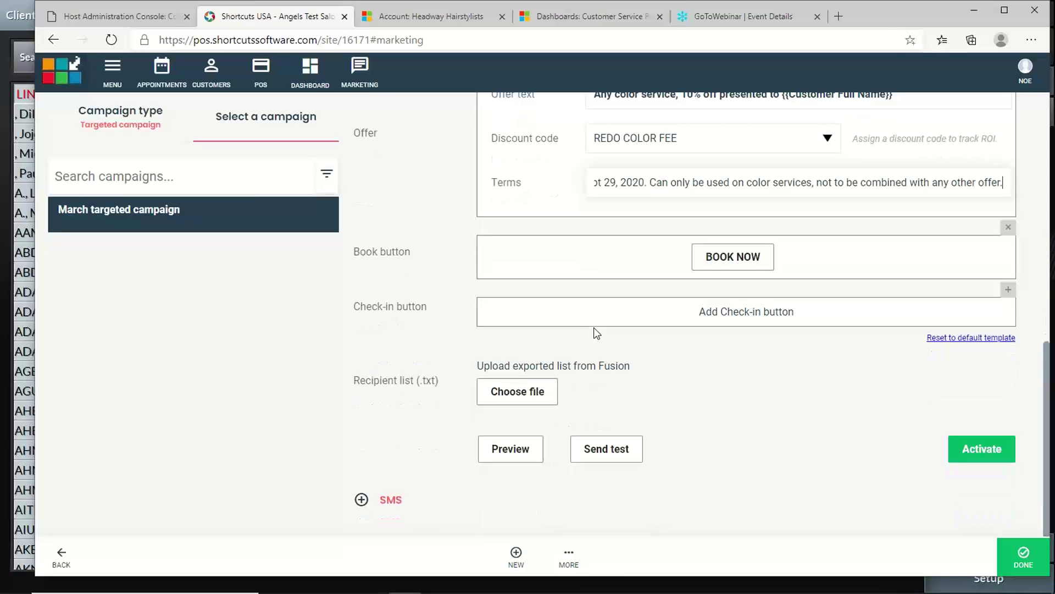
click(531, 395)
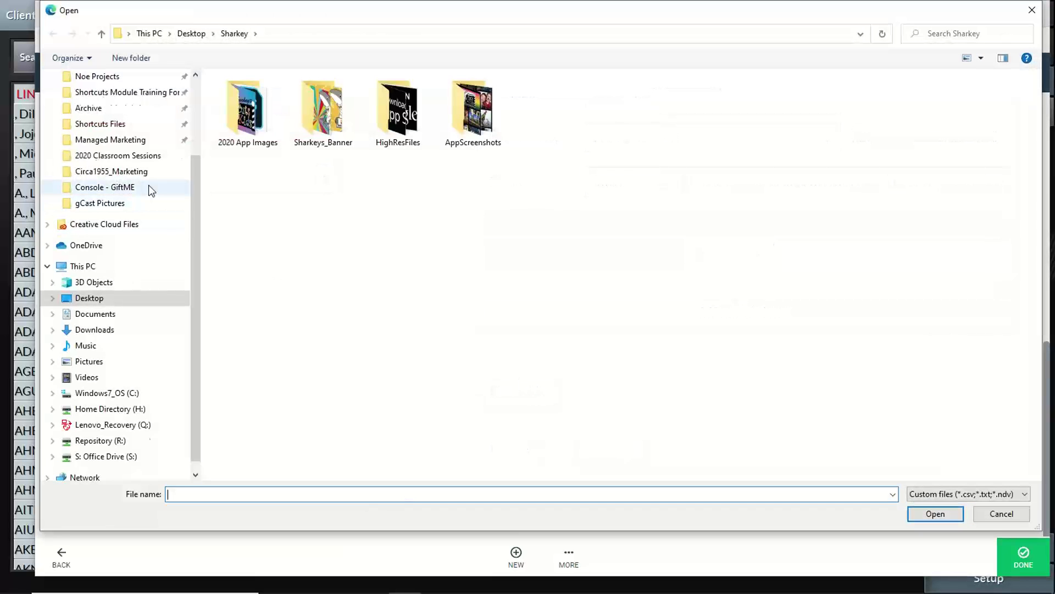
scroll(148, 187, up, 3)
click(113, 137)
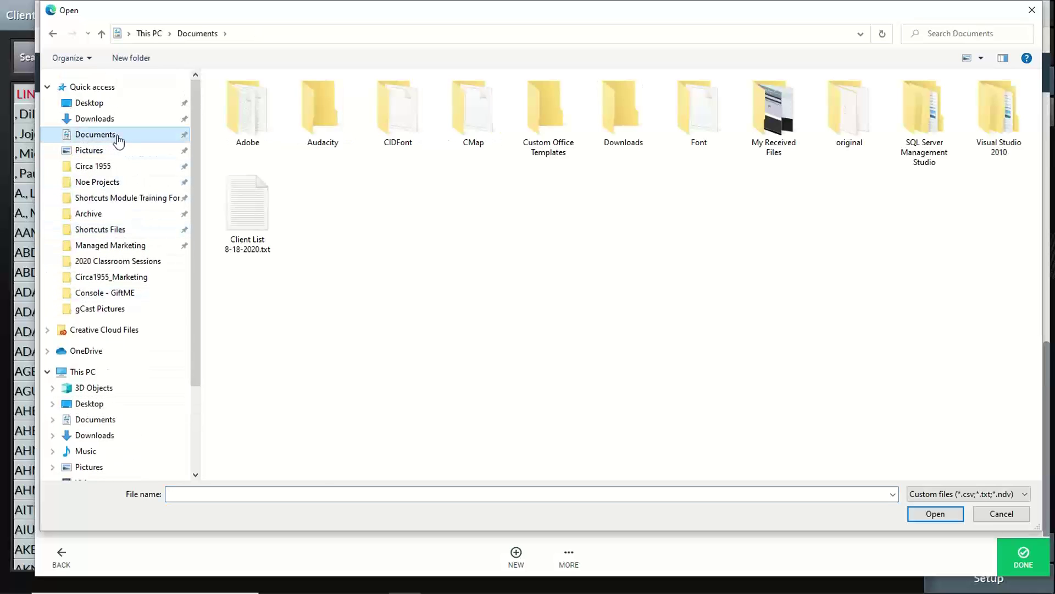
click(243, 203)
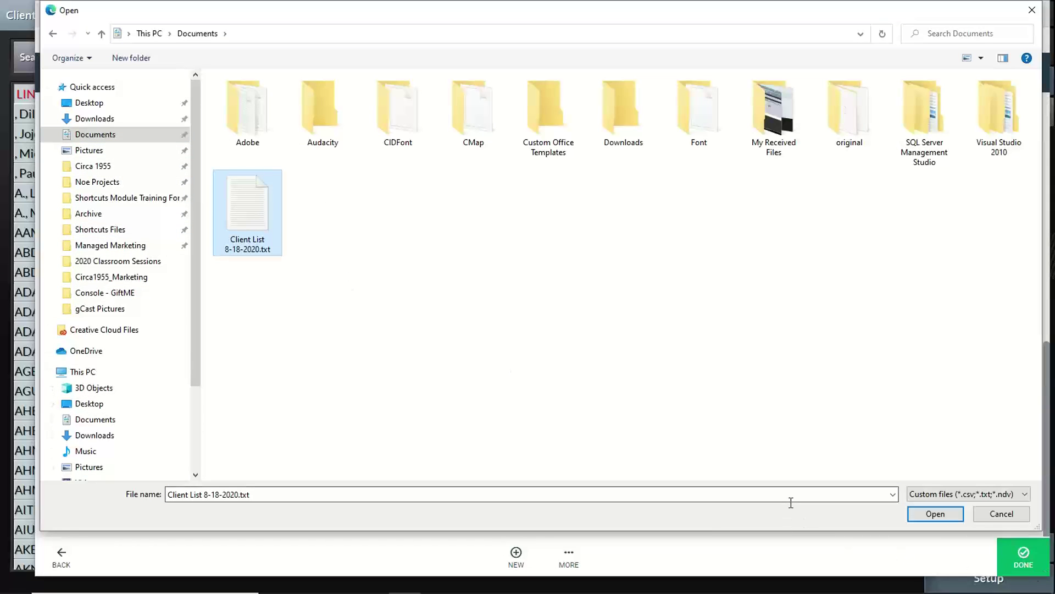
key(Return)
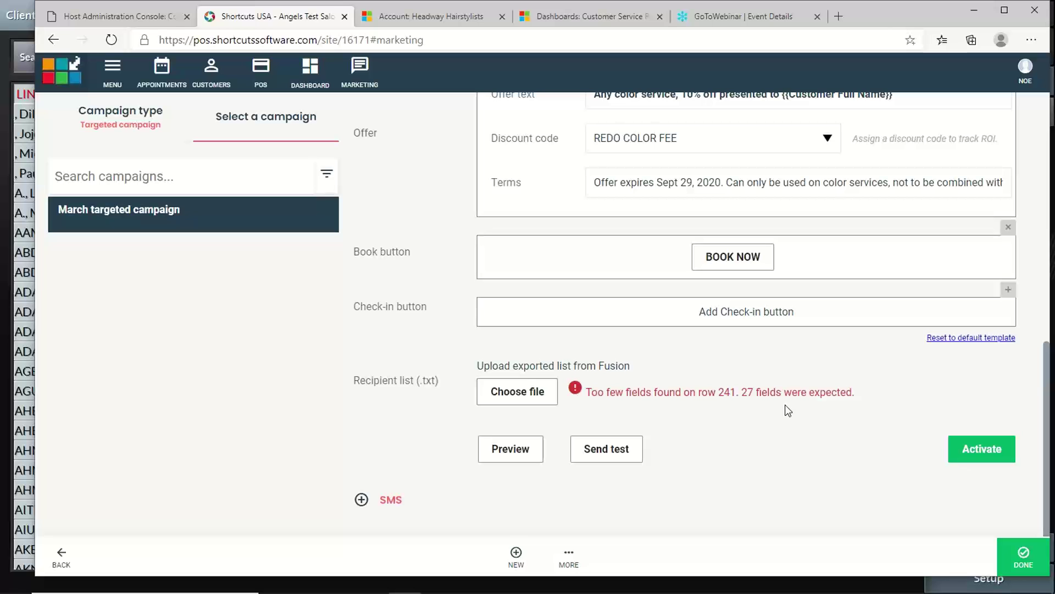
- Retry the recipient list upload with the same Client List 8-18-2020.txt file
scroll(786, 410, up, 3)
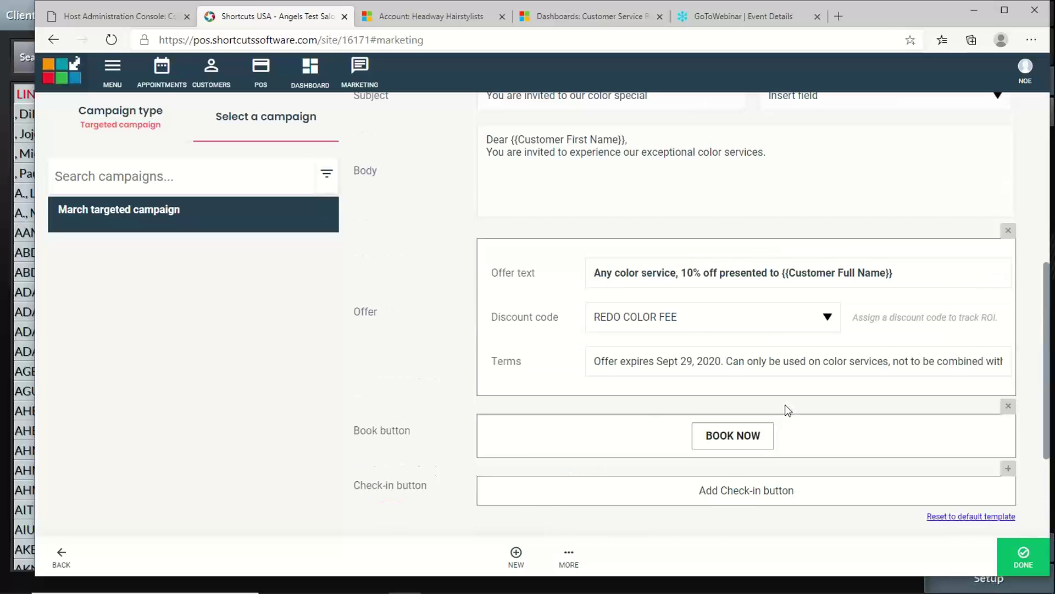
scroll(786, 410, down, 3)
click(526, 394)
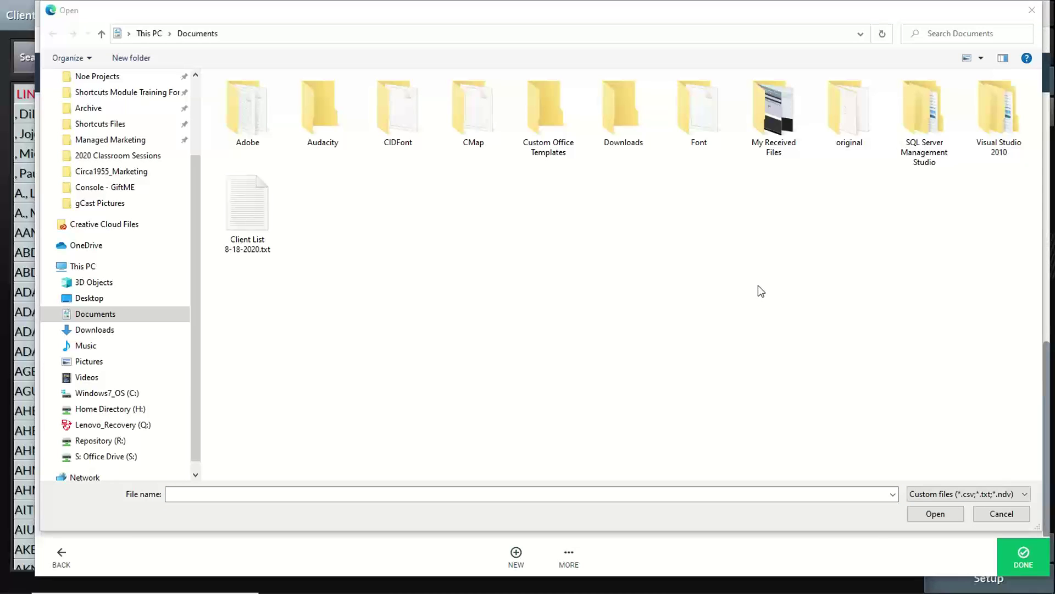
click(240, 208)
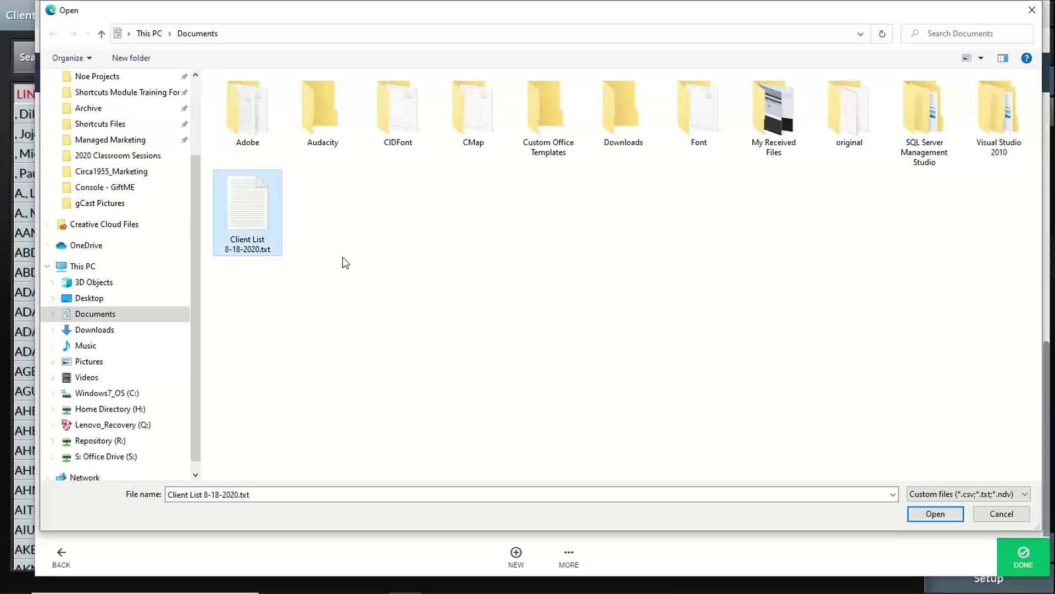
key(Return)
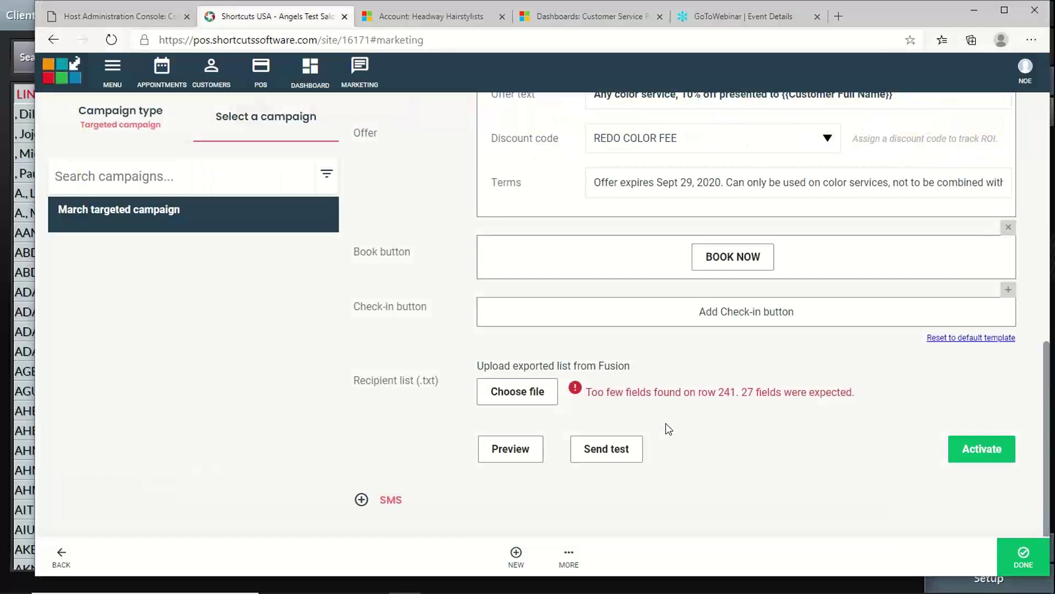
scroll(667, 429, up, 8)
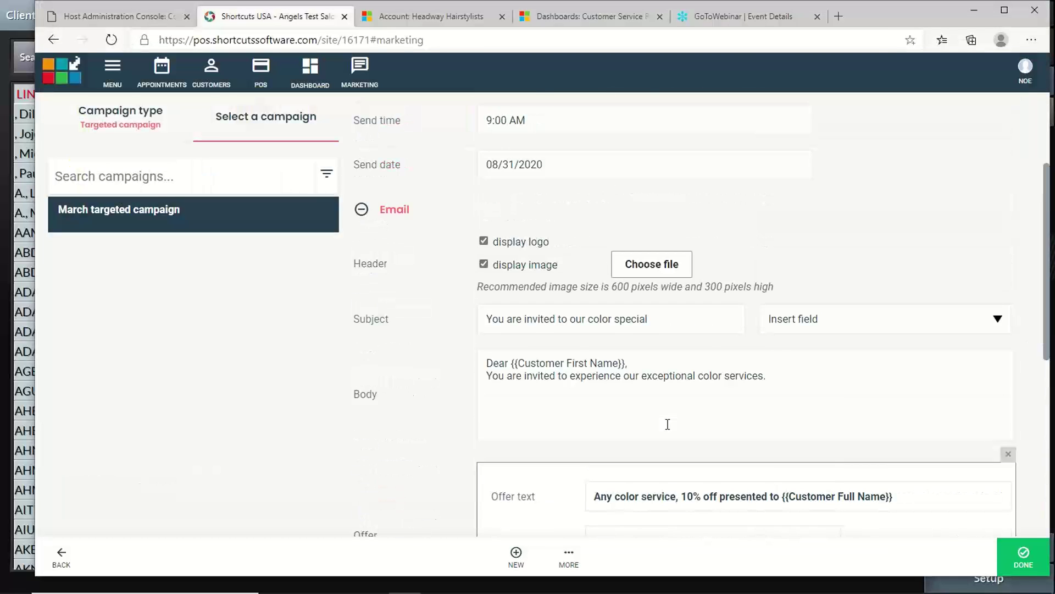
scroll(668, 428, down, 8)
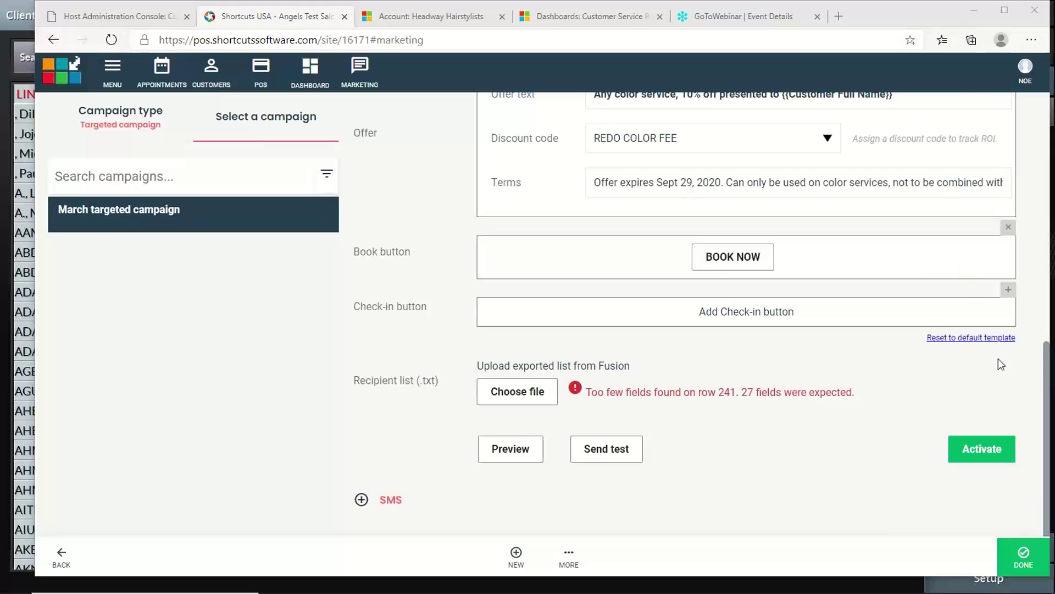
drag(1037, 461, 1000, 450)
click(1019, 452)
scroll(447, 338, up, 8)
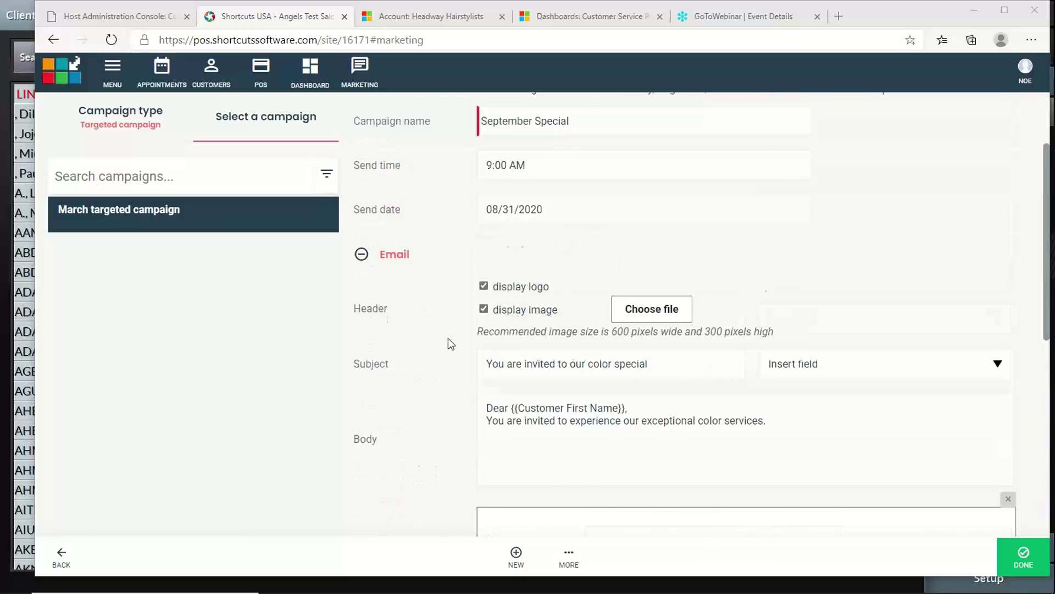
scroll(447, 338, up, 2)
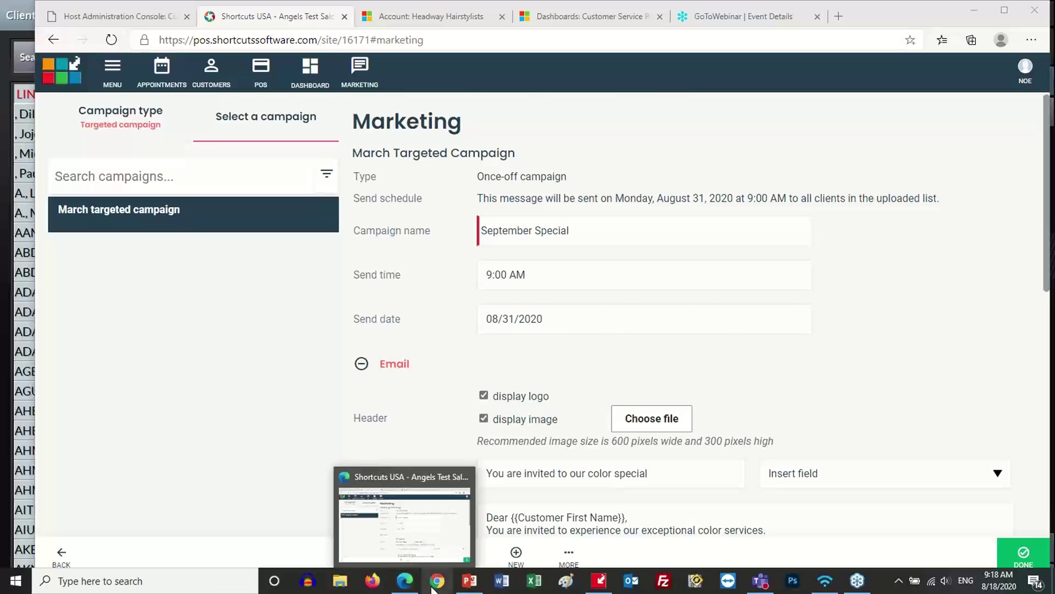
click(470, 584)
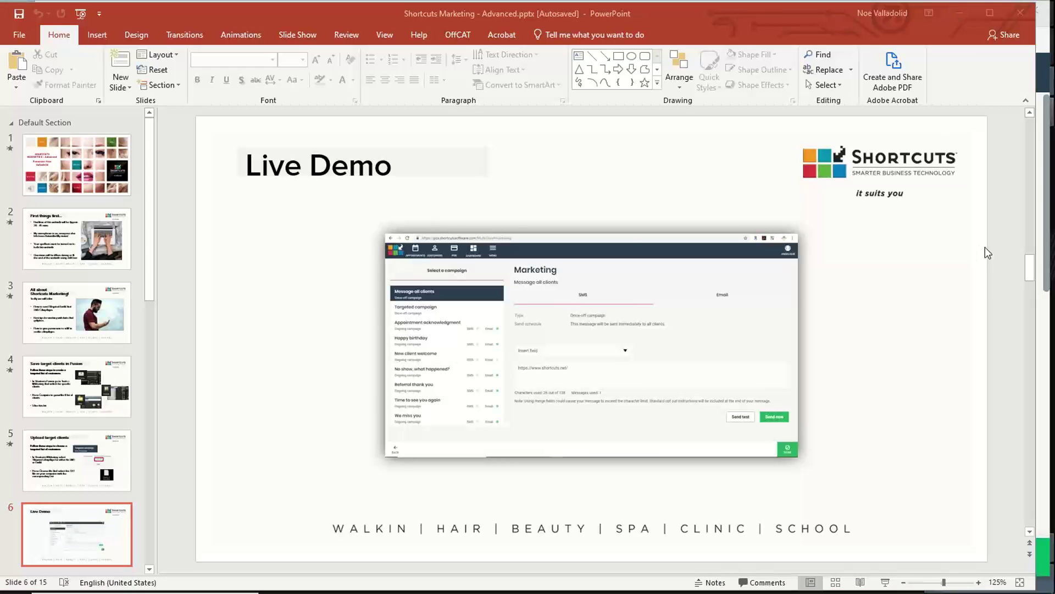
key(alt+Tab)
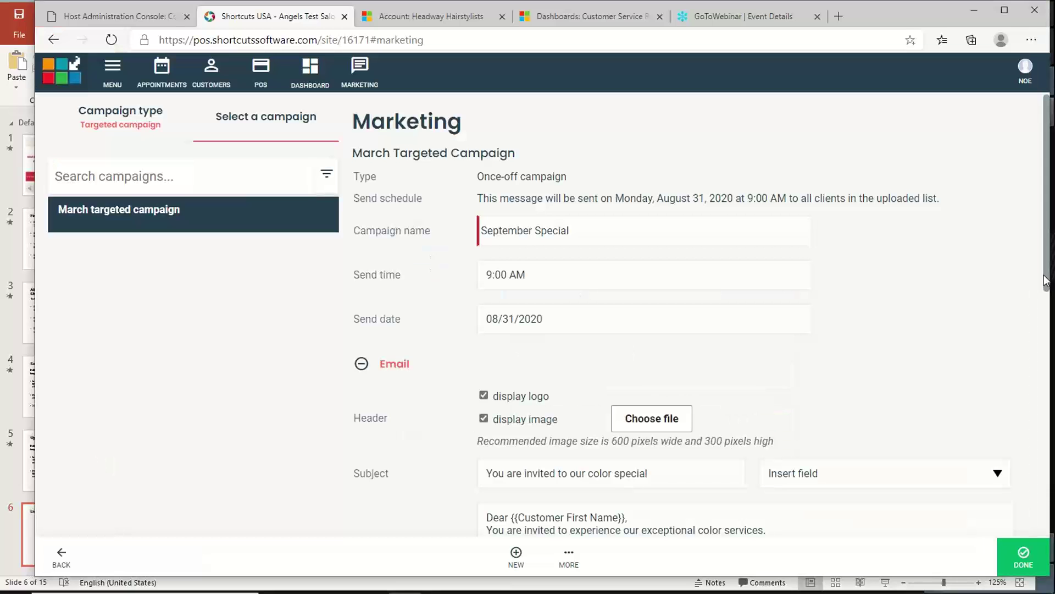
- Save the September Special campaign and return to the list of campaign types
scroll(434, 283, down, 2)
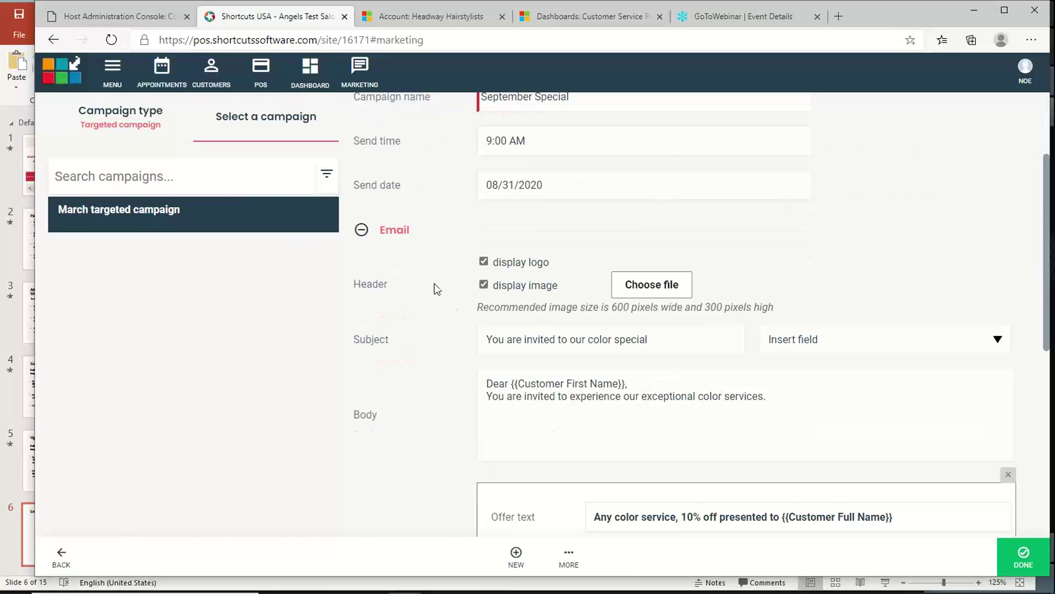
click(1016, 558)
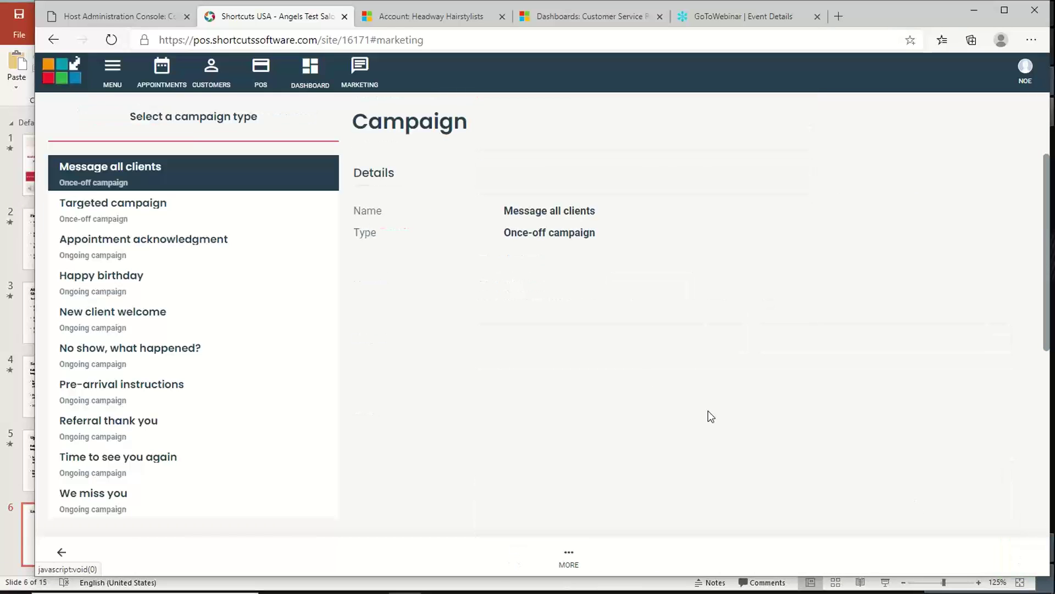
- Reopen the September Special targeted campaign and examine its SMS message and recipient list options
click(62, 208)
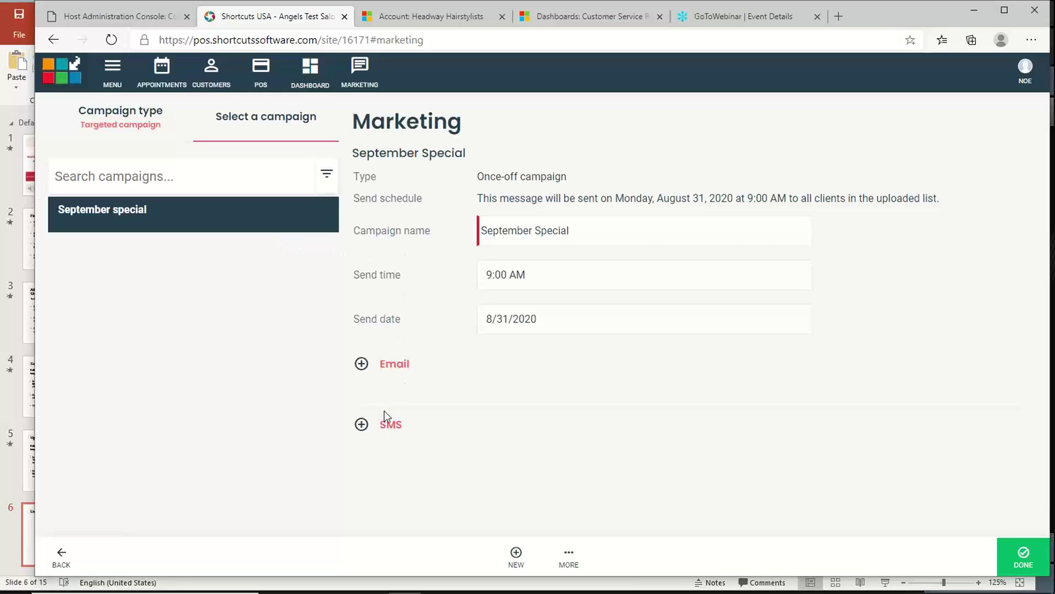
click(364, 424)
scroll(629, 429, down, 2)
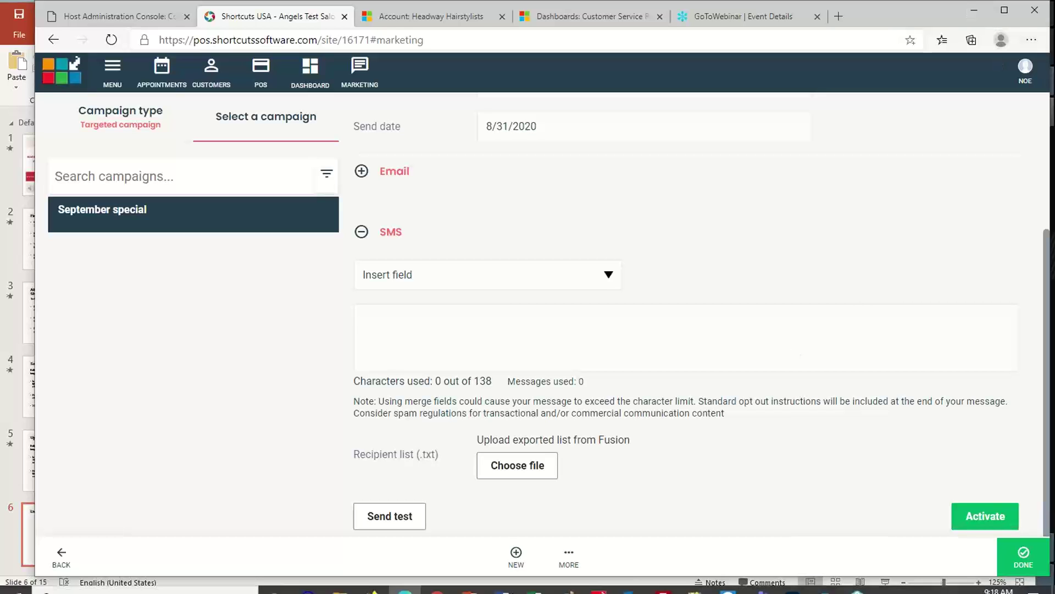
- Switch to PowerPoint, start the slide show from the Live Demo slide and advance to "Preview, Test, and Activate Your campaign"
click(469, 586)
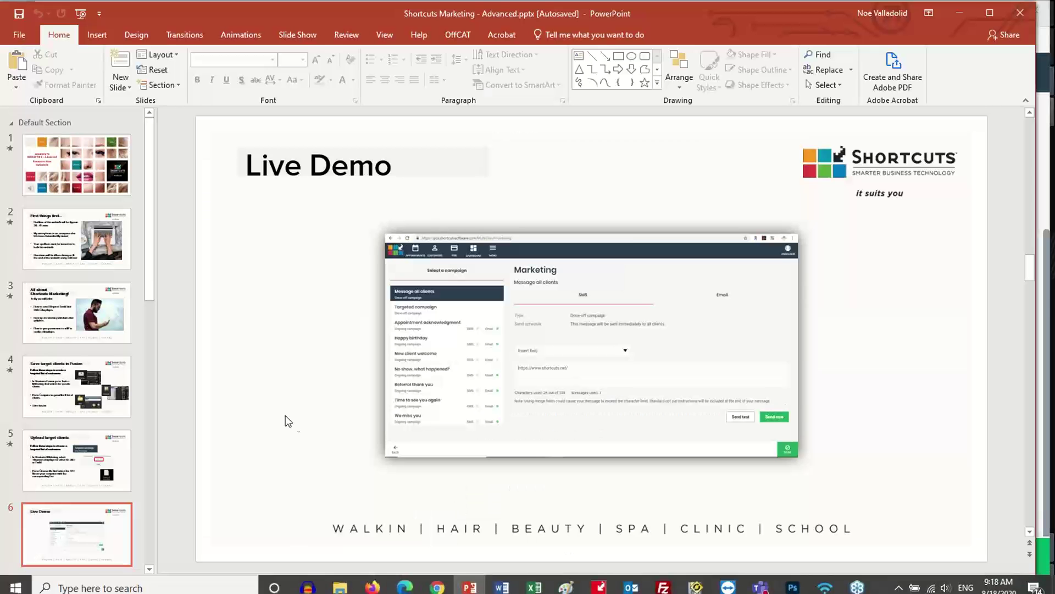
click(879, 582)
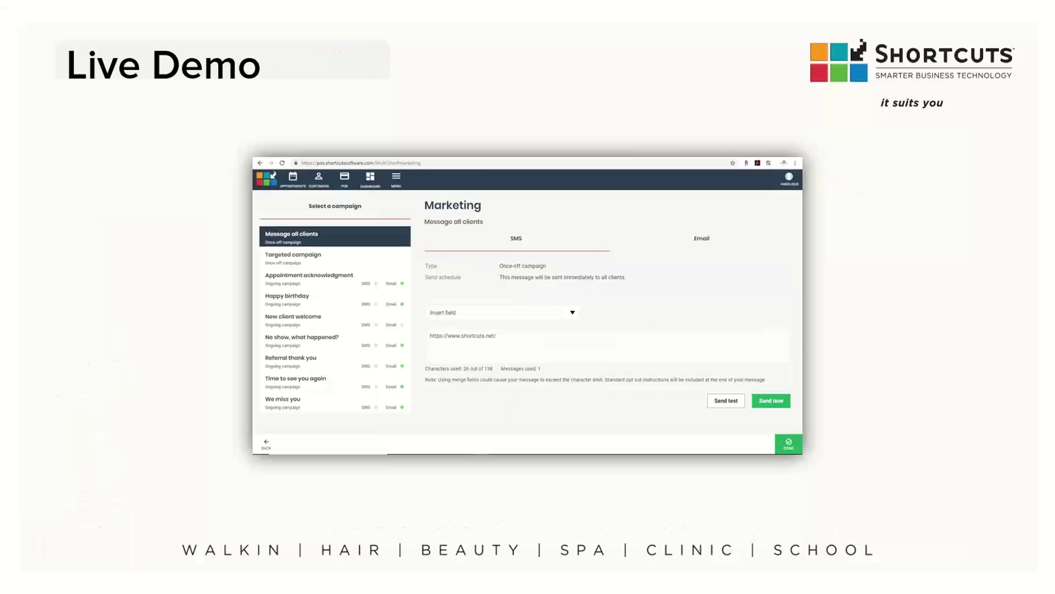
click(221, 278)
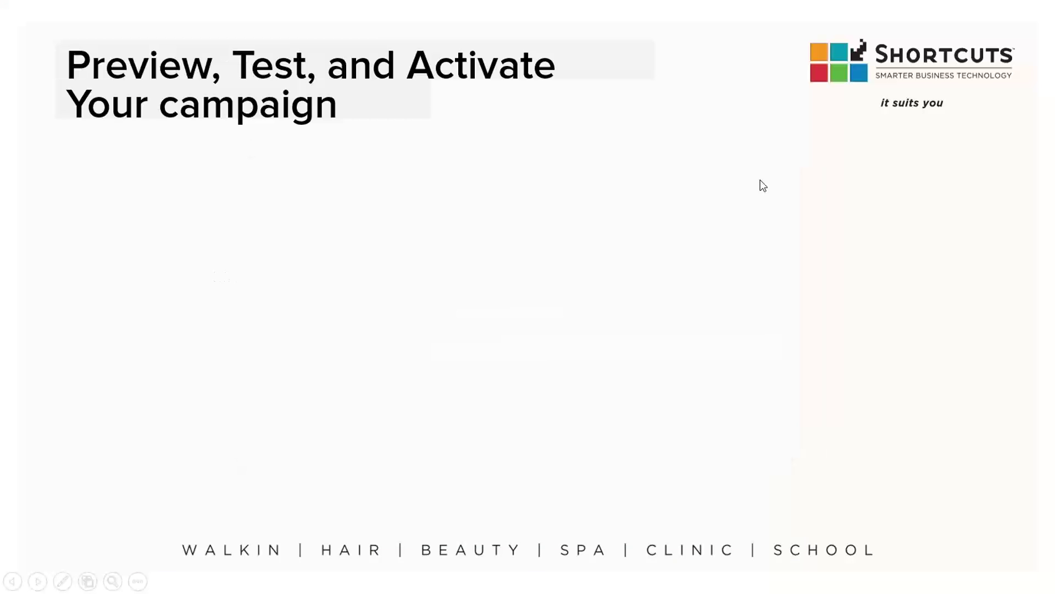